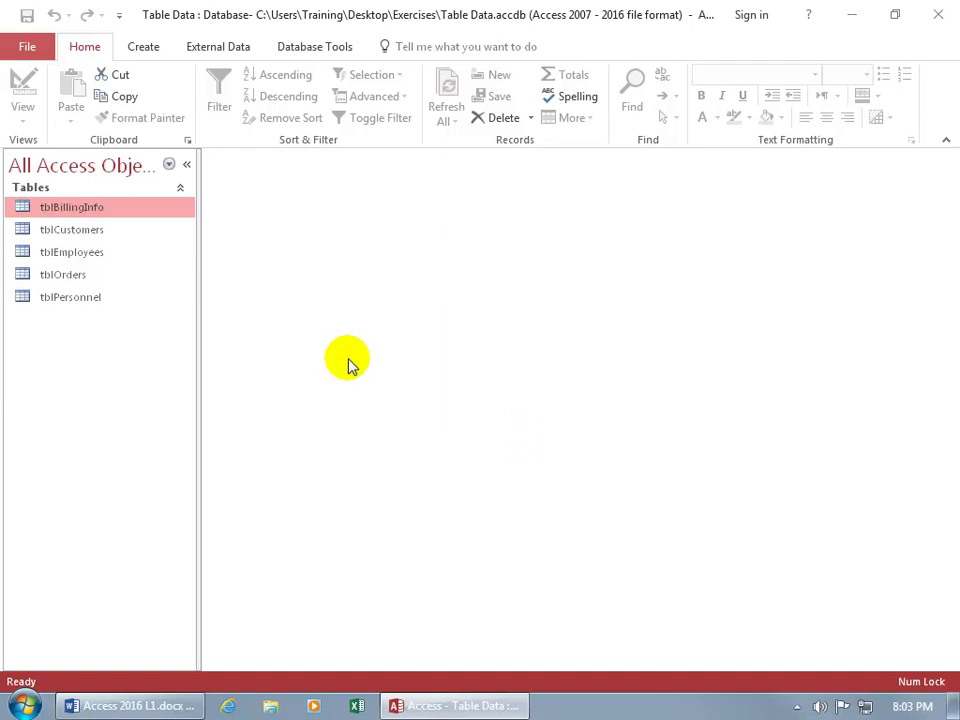
Create a new query in Design view and list both tables and queries as available sources.
left_click(146, 49)
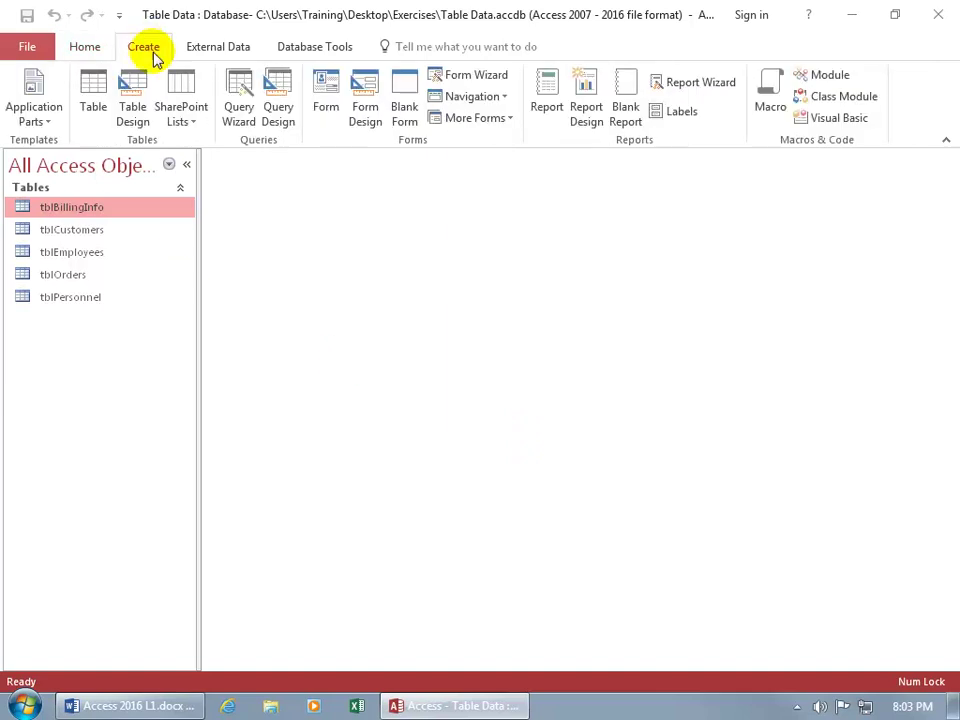
left_click(282, 117)
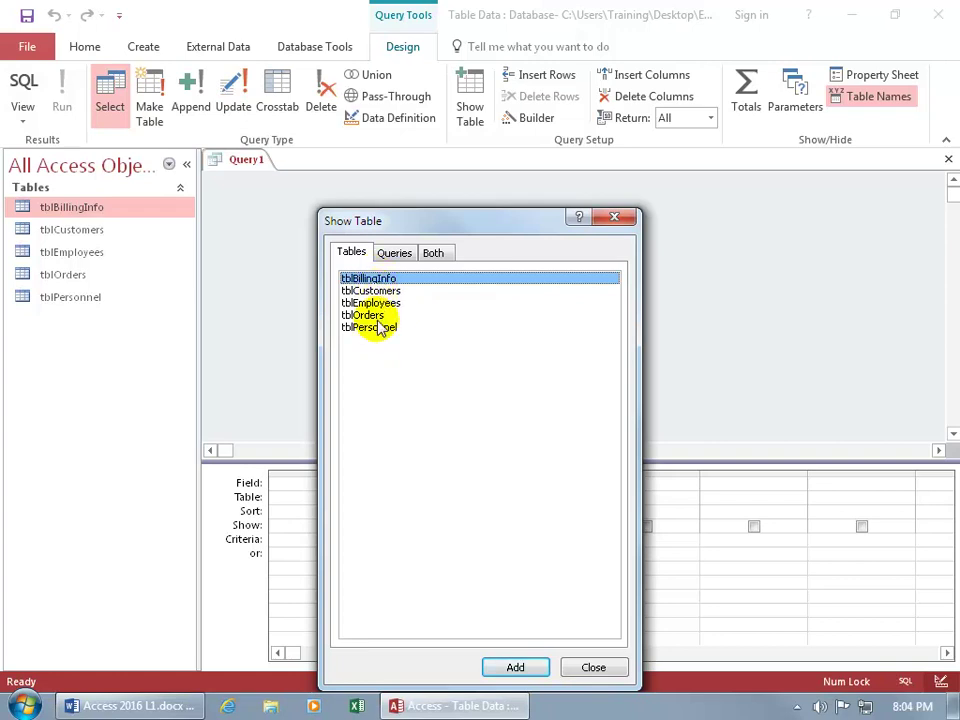
left_click(398, 253)
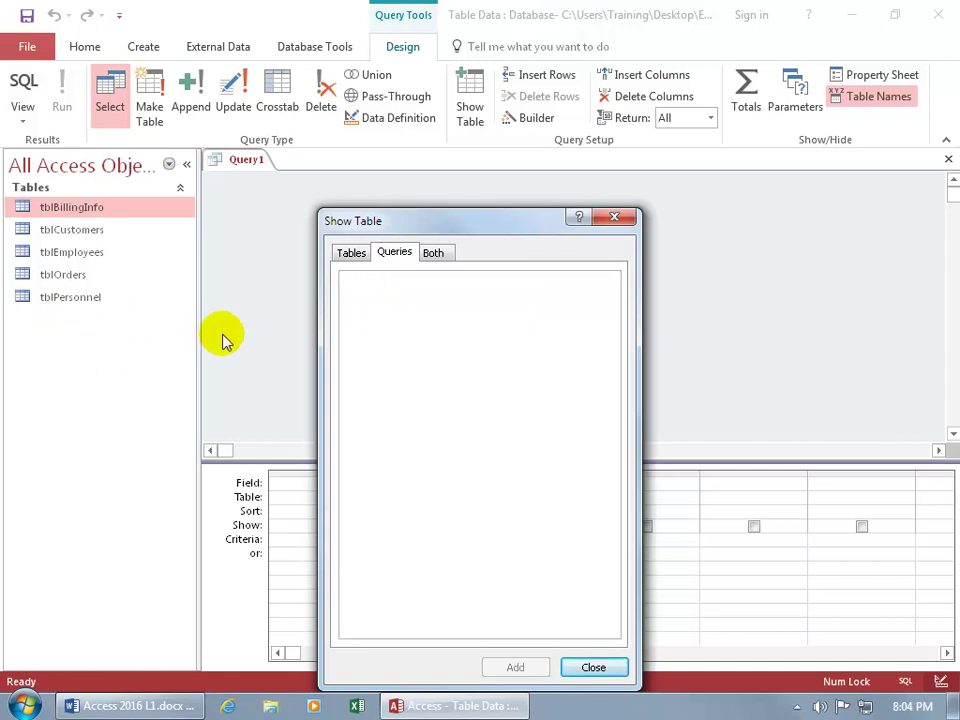
left_click(440, 260)
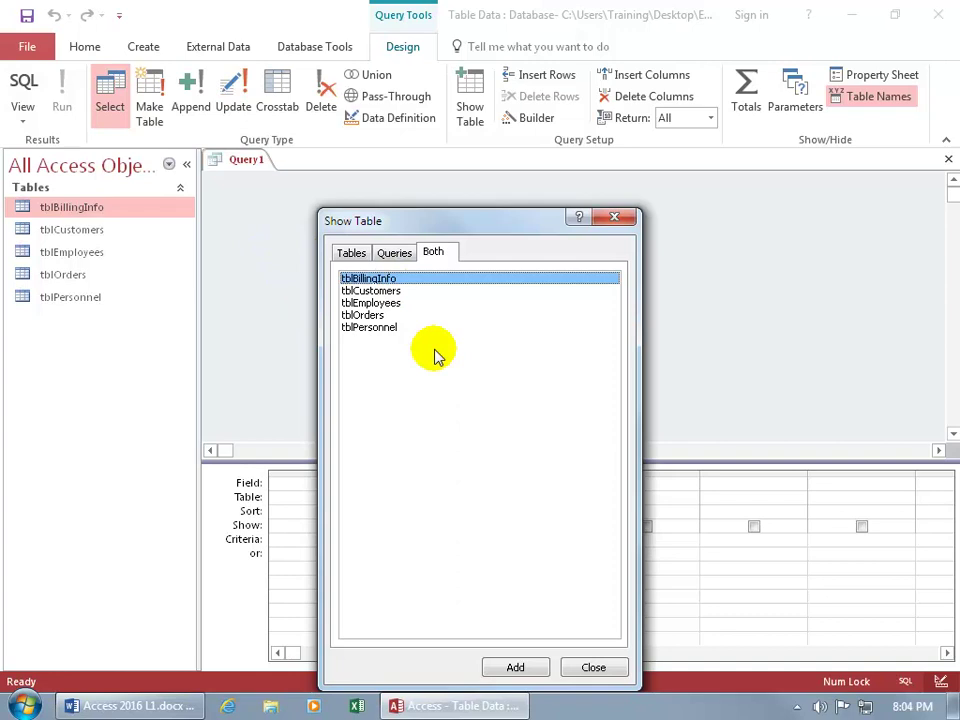
Add the tblBillingInfo table to the query three times and close the Show Table dialog.
double_click(399, 278)
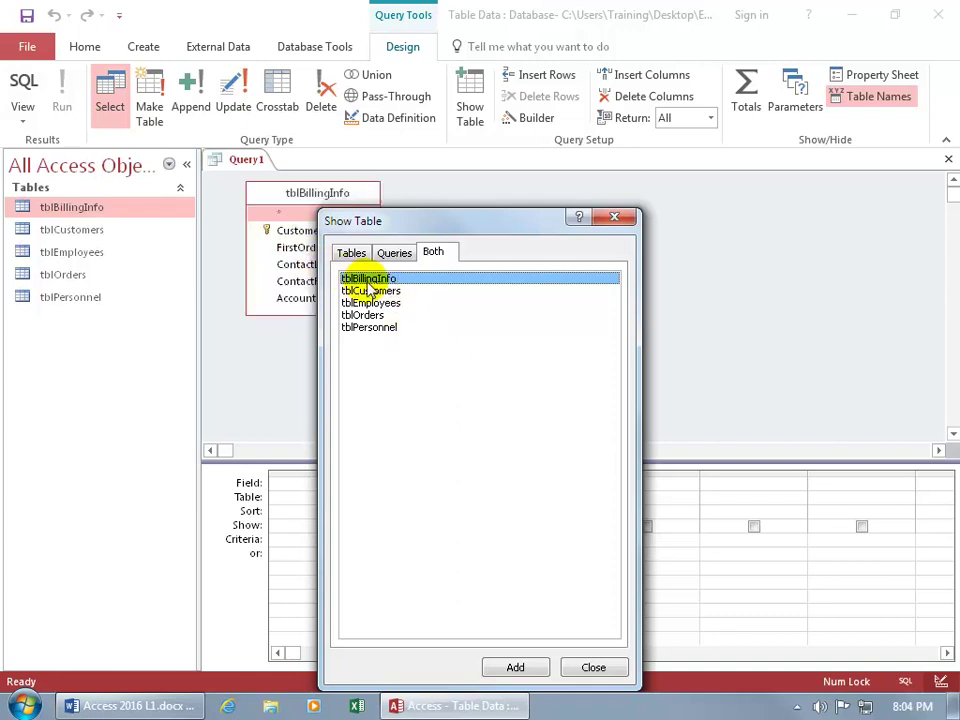
left_click(515, 667)
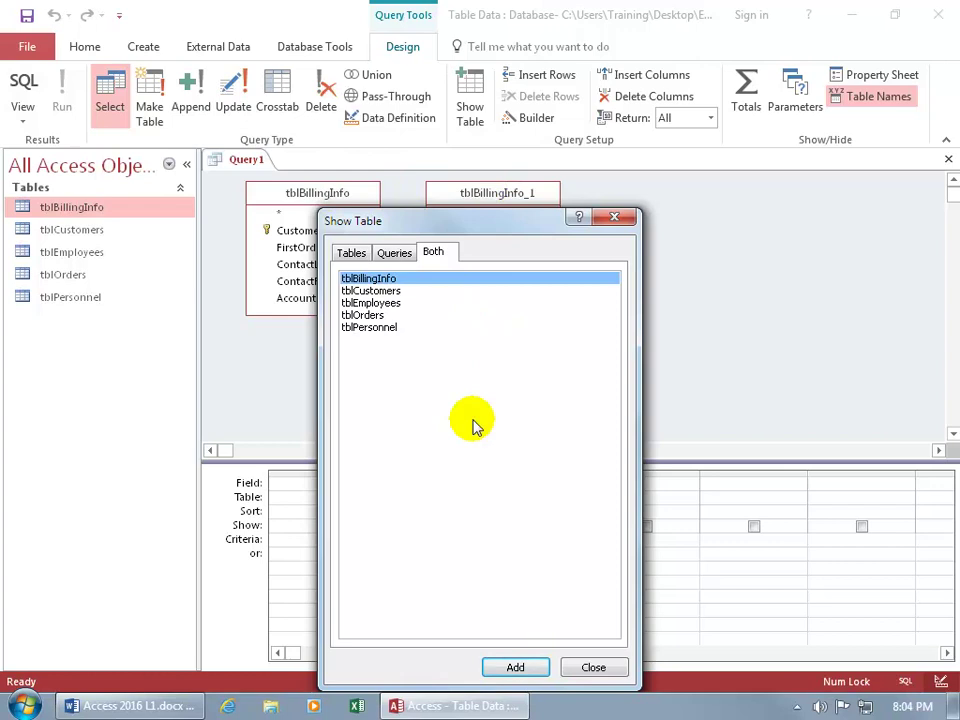
left_click(515, 667)
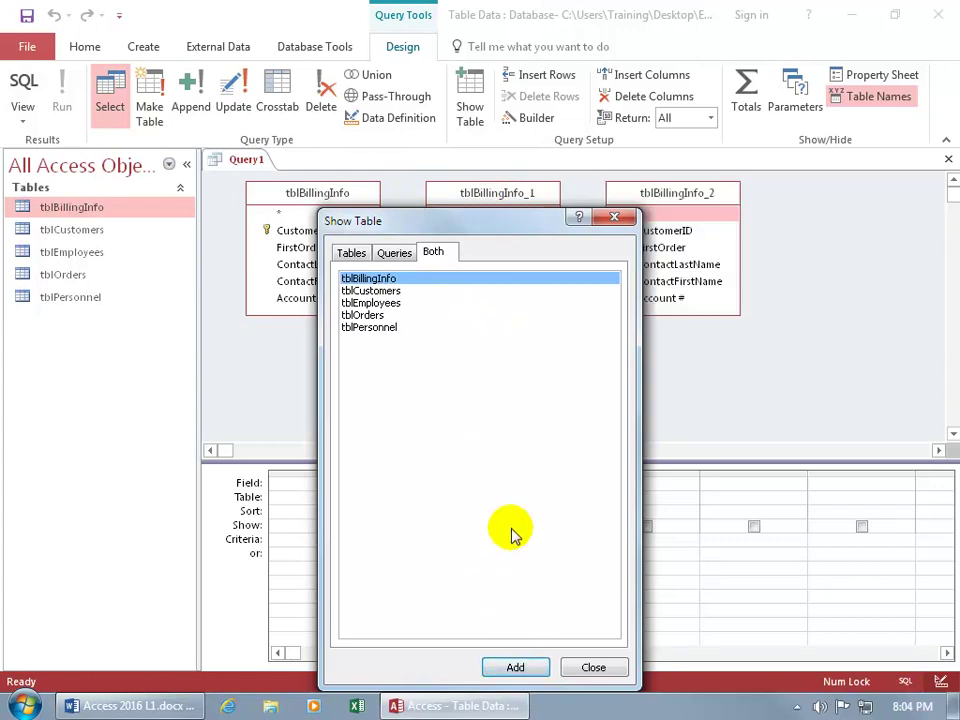
left_click_drag(503, 220, 505, 272)
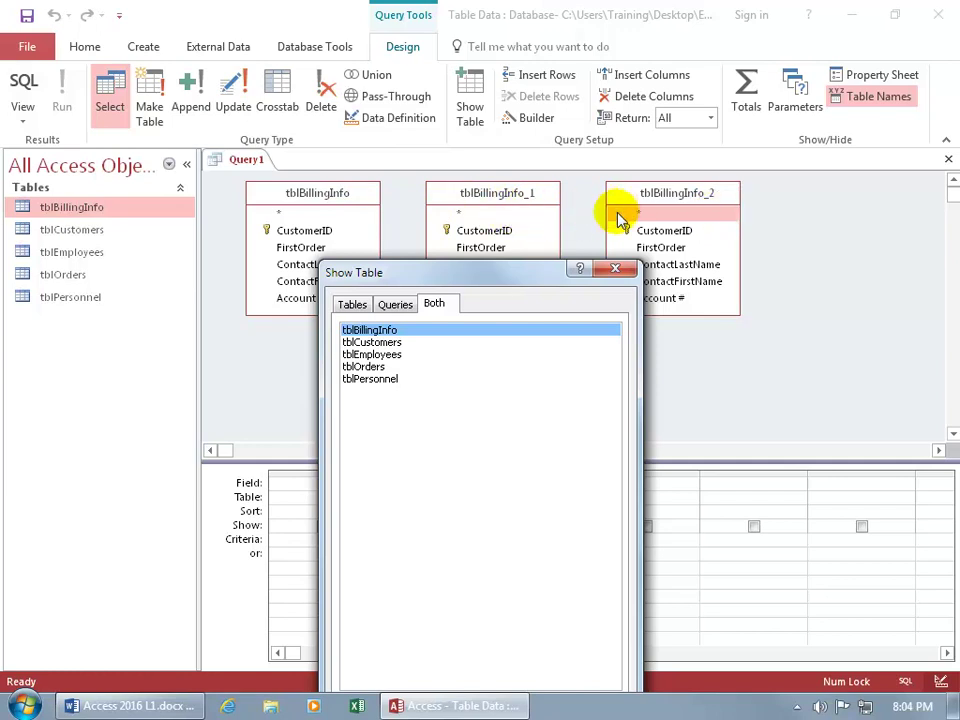
left_click(619, 270)
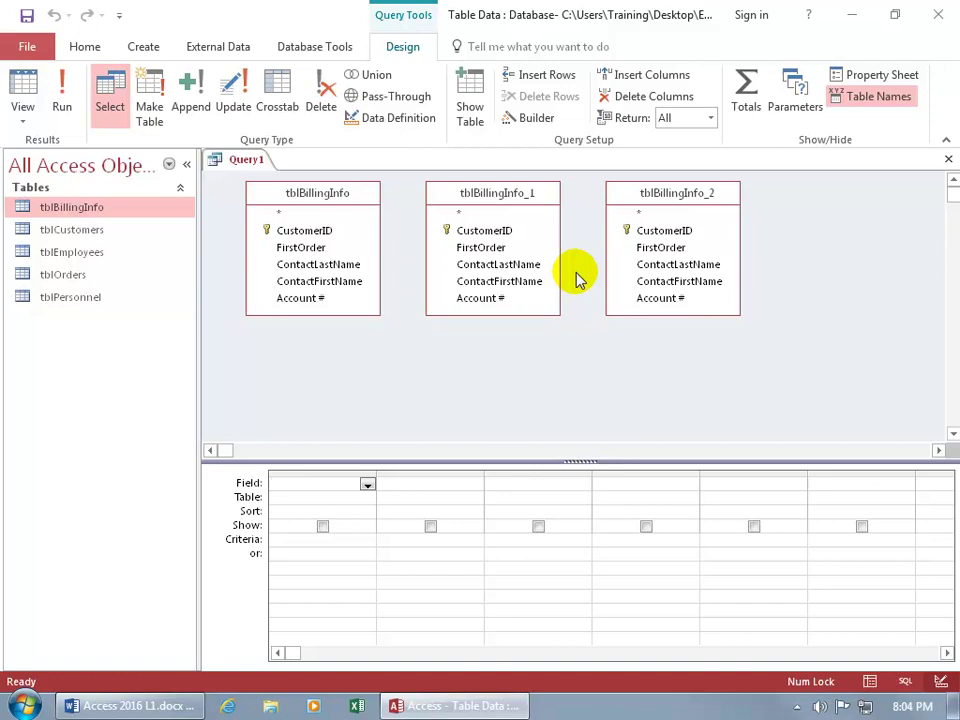
Remove all three copies of tblBillingInfo from the query design.
right_click(668, 196)
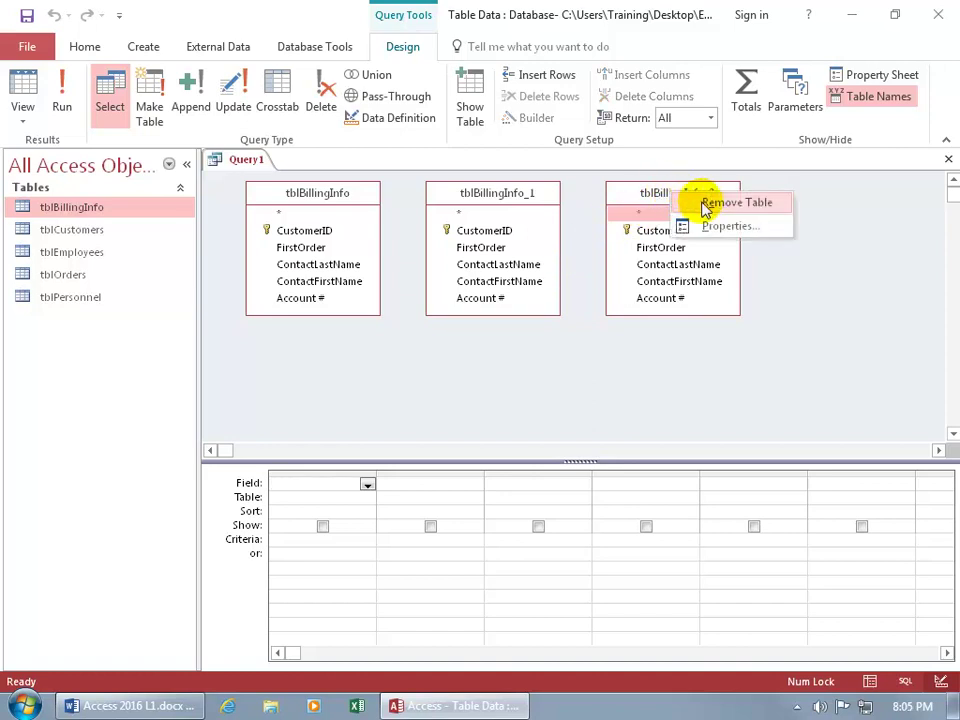
left_click(698, 203)
left_click(503, 203)
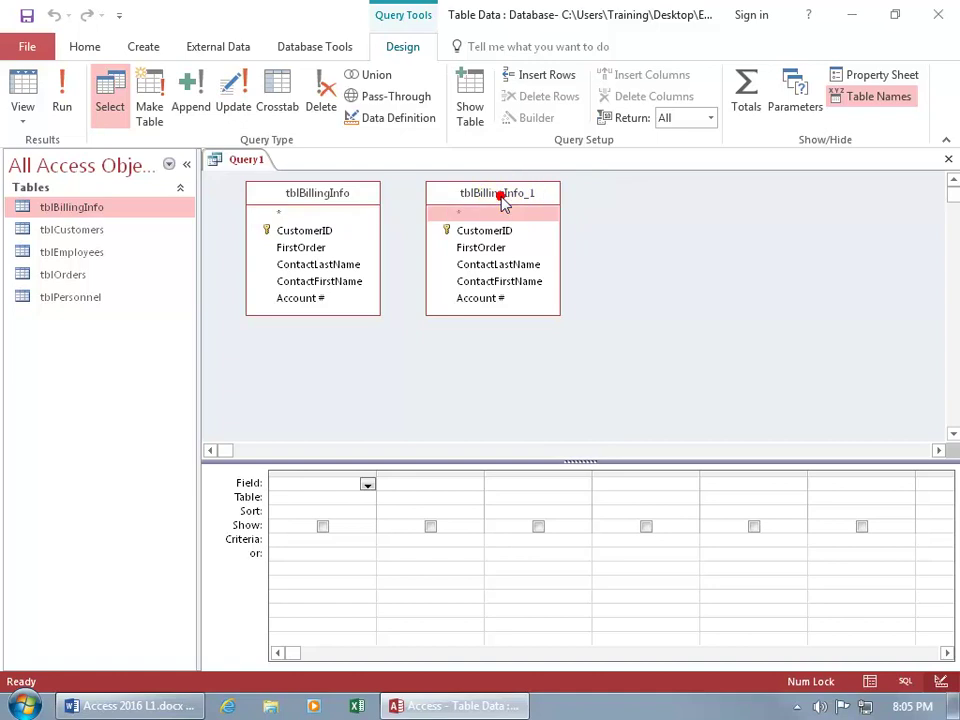
key("Delete")
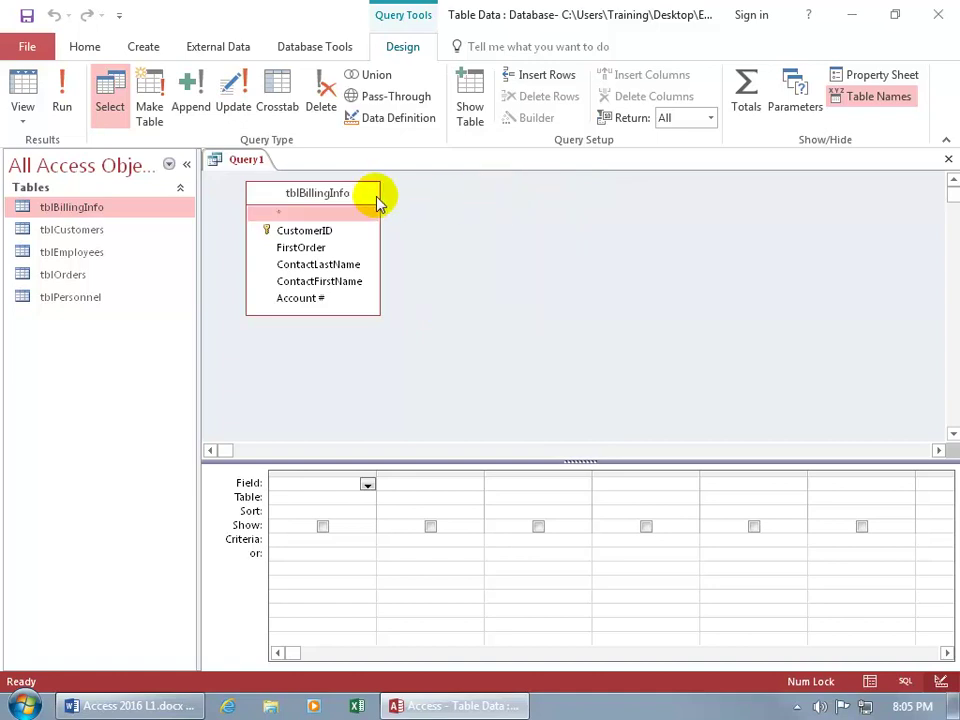
right_click(337, 195)
left_click(358, 207)
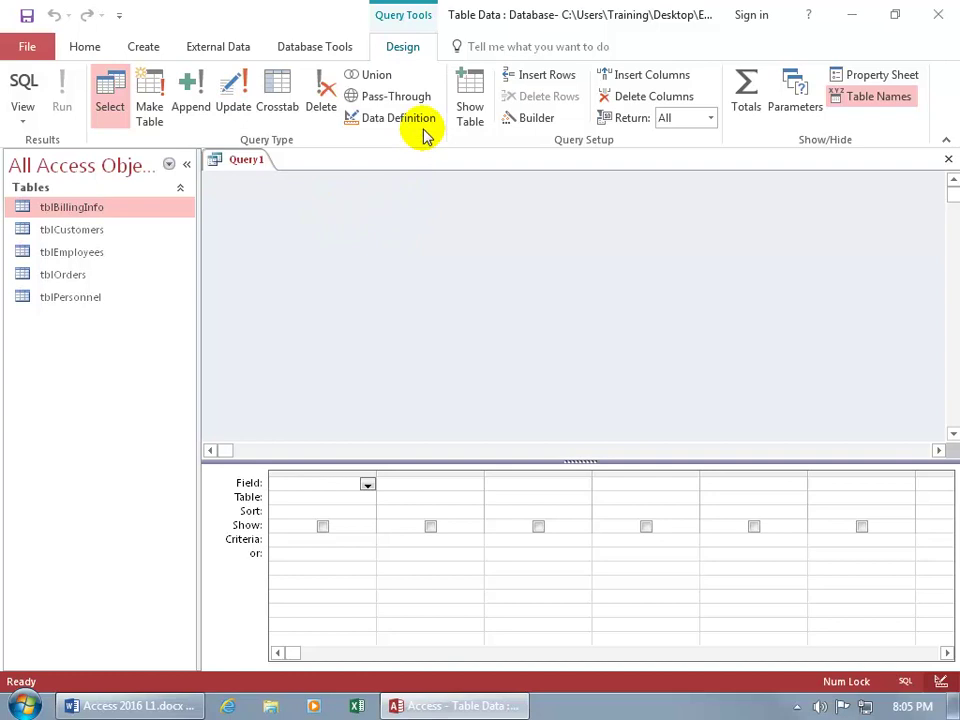
Bring back the Show Table dialog for the empty query and list both tables and queries.
left_click(469, 107)
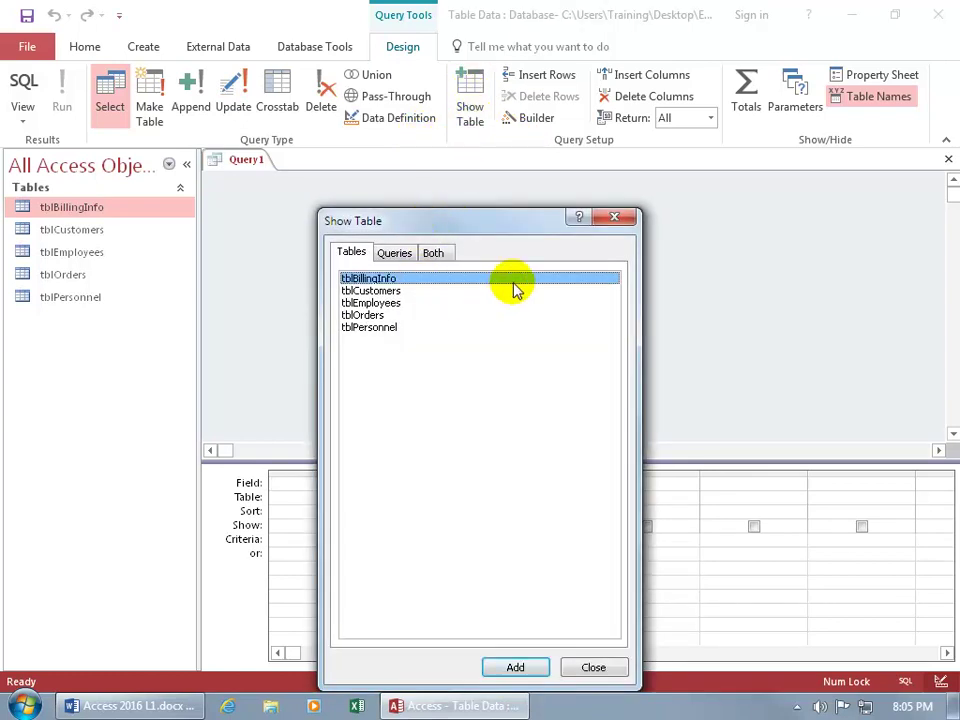
left_click(614, 218)
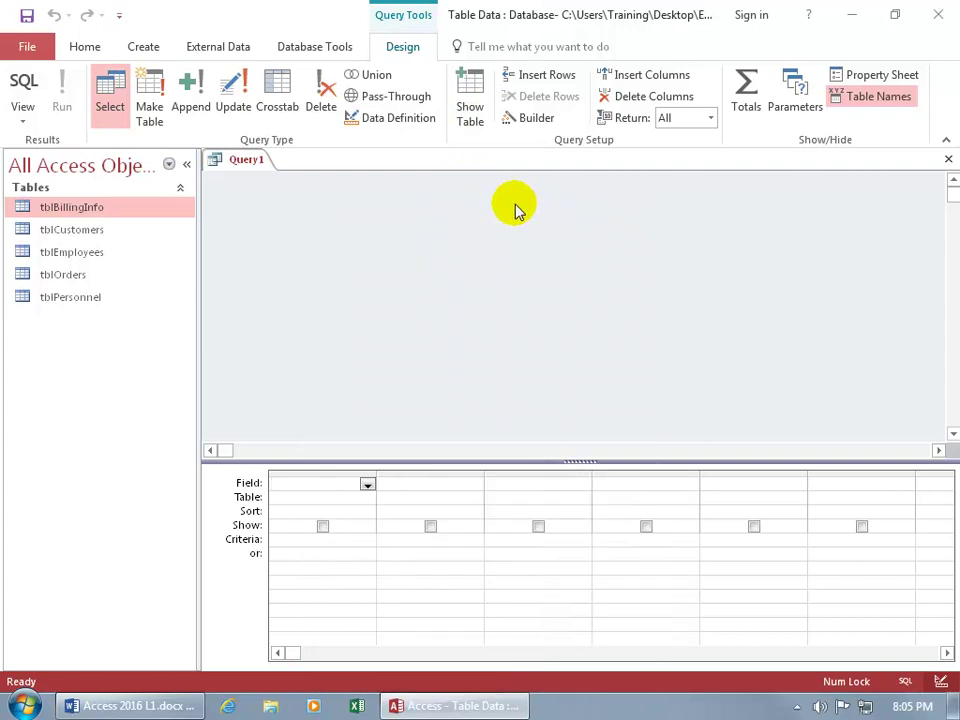
right_click(528, 271)
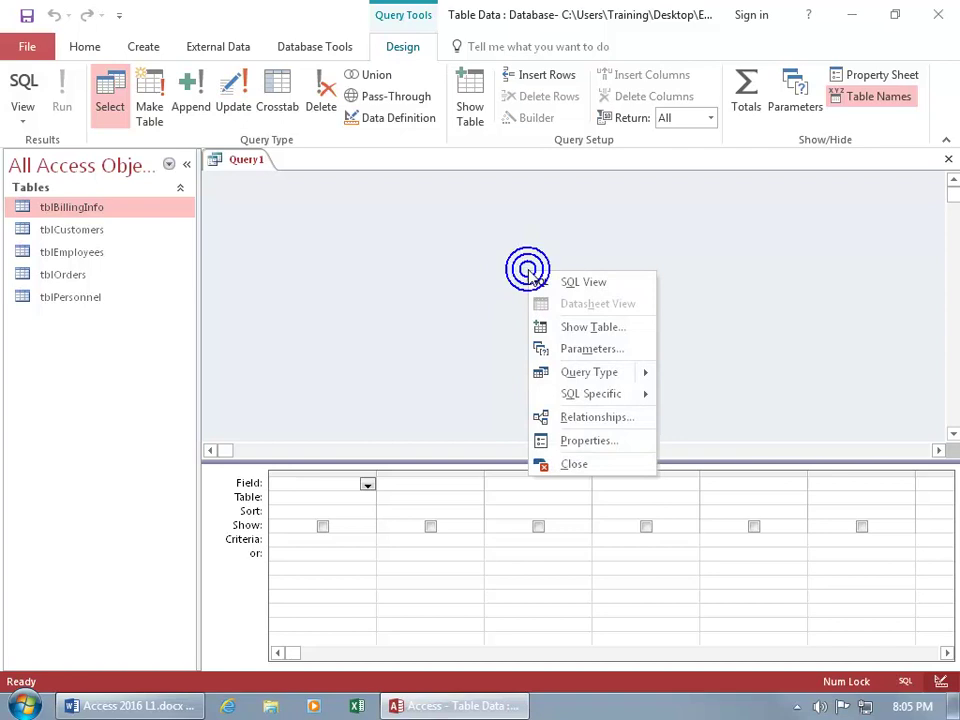
left_click(573, 329)
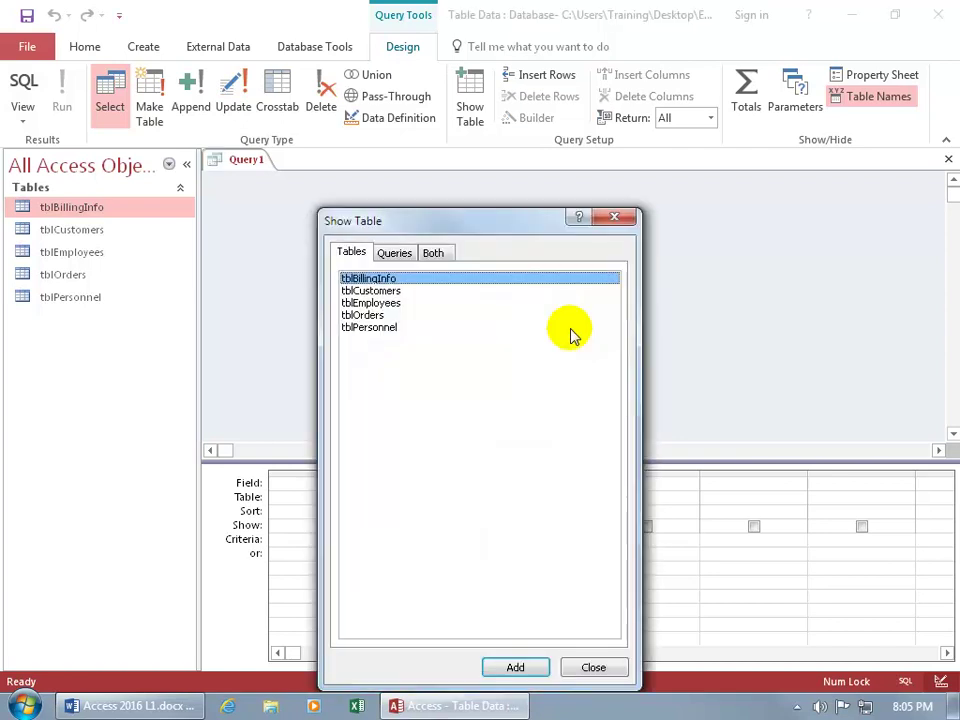
left_click(435, 256)
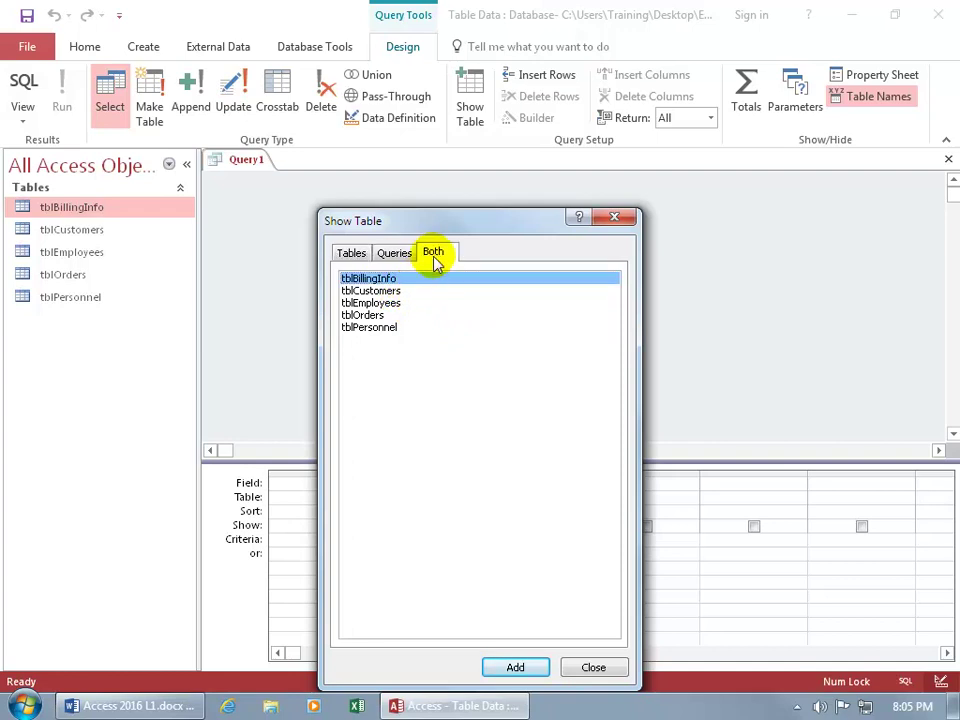
Try selecting tblCustomers through tblPersonnel as a range, and tblCustomers, tblOrders and tblPersonnel as a non-adjacent selection.
left_click(392, 292)
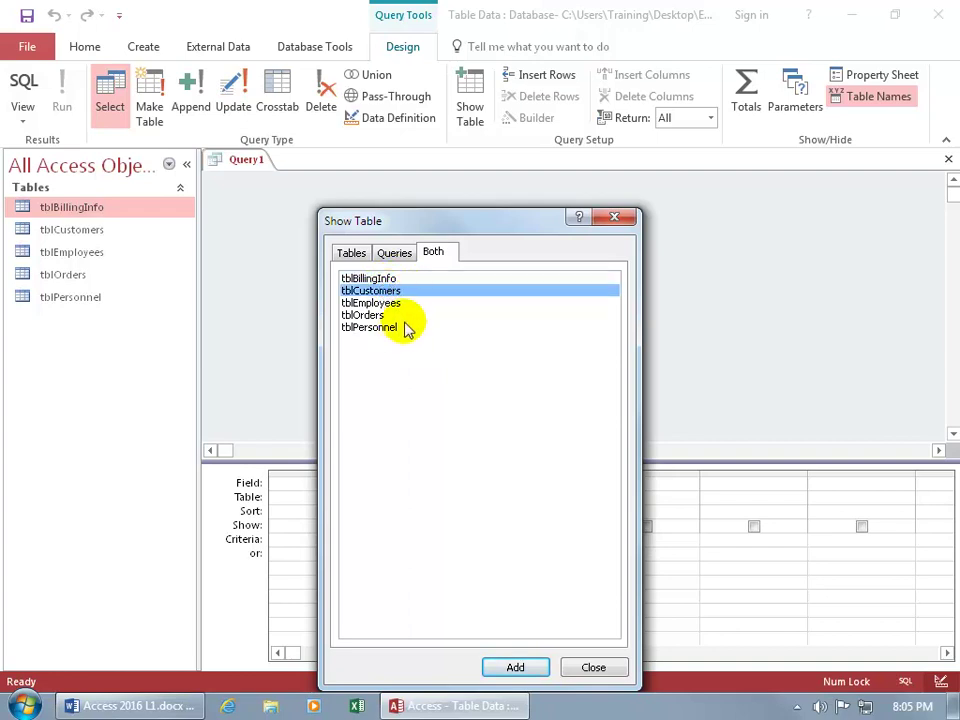
left_click(381, 330, "shift")
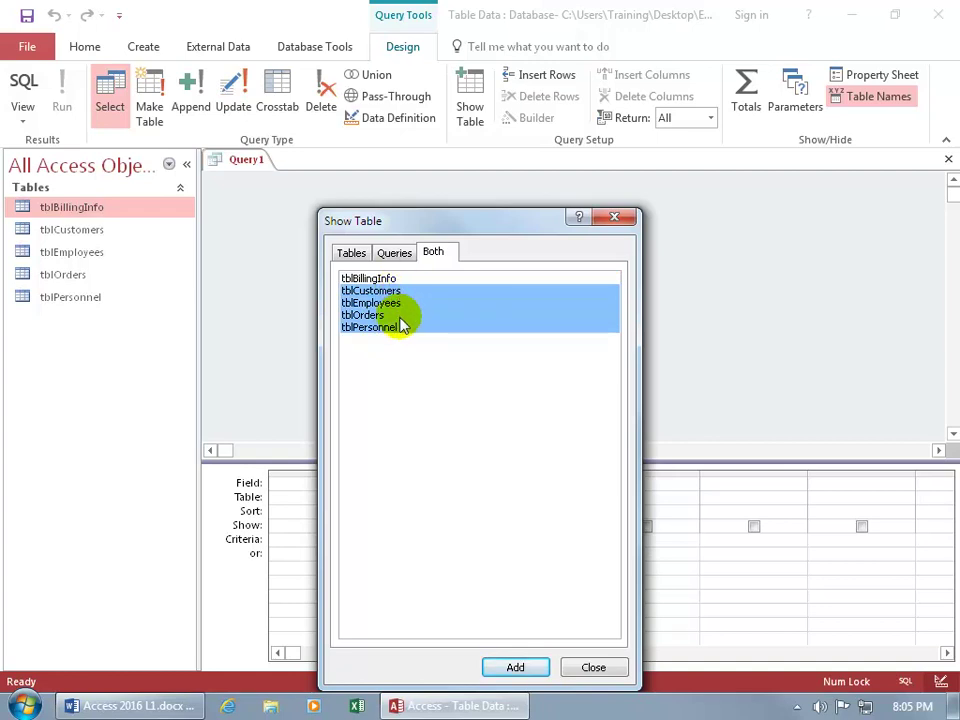
left_click(514, 666)
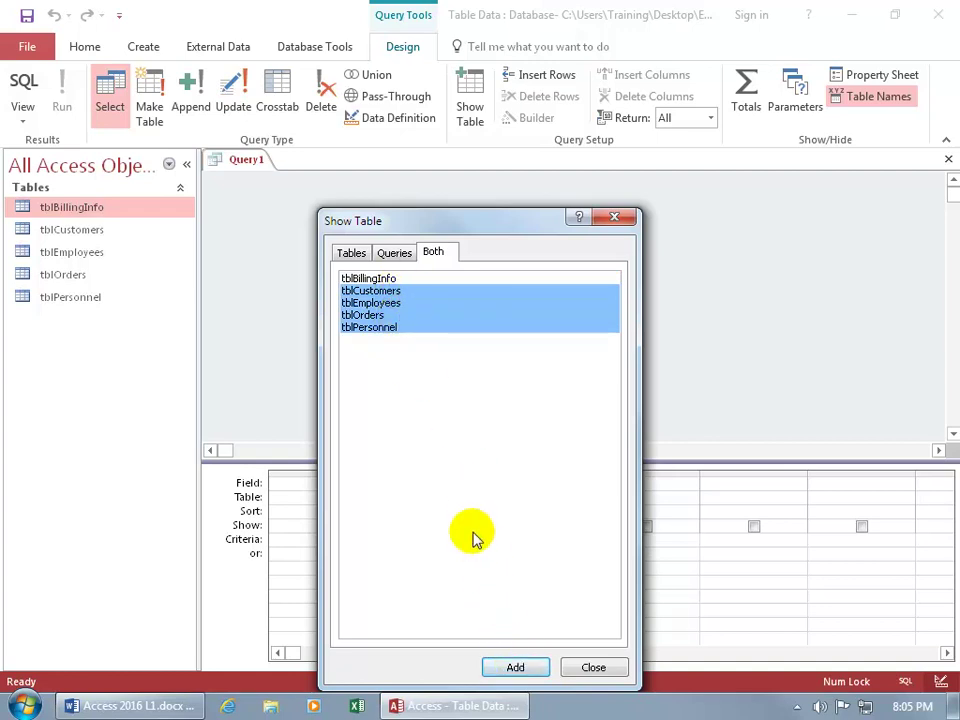
left_click(380, 290)
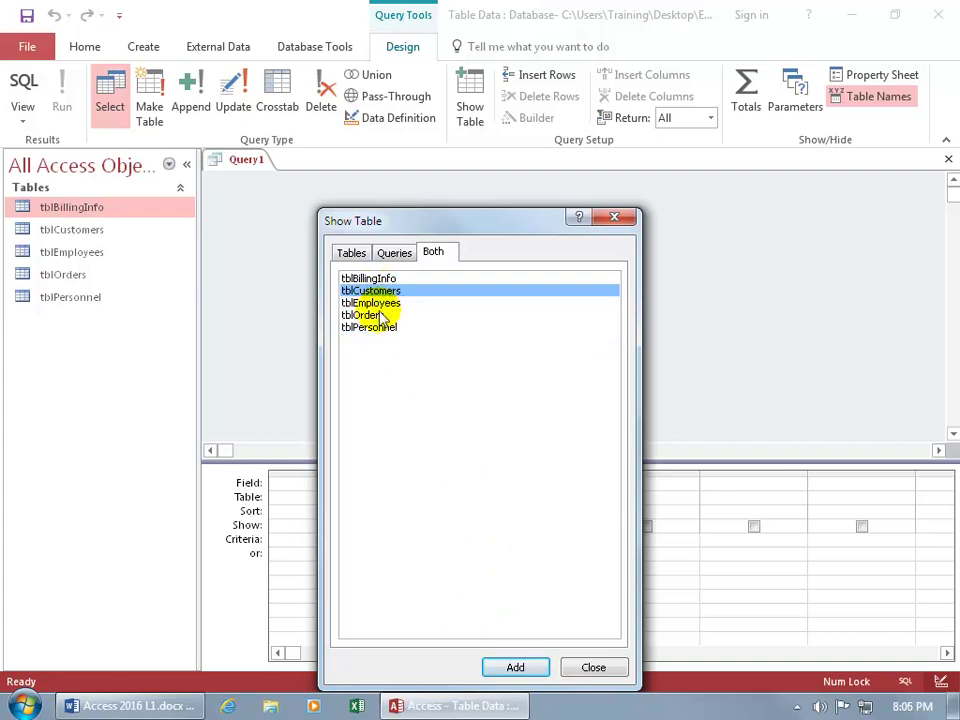
left_click(366, 315, "ctrl")
left_click(378, 327, "ctrl")
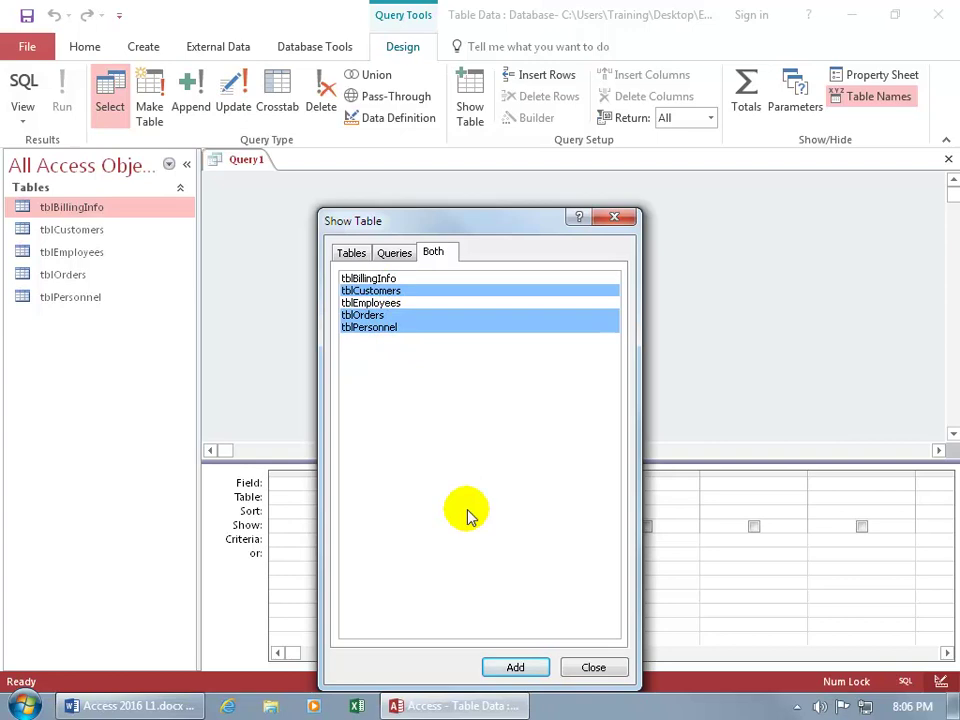
Add only the tblEmployees table to the query and close the Show Table dialog.
left_click(370, 303)
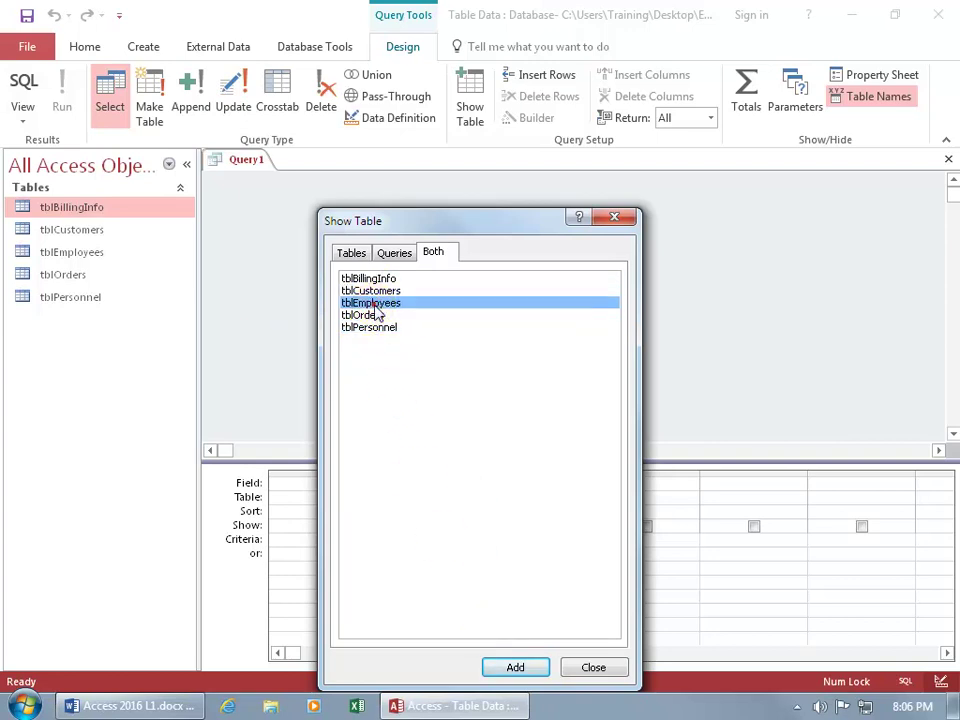
double_click(372, 305)
left_click(610, 224)
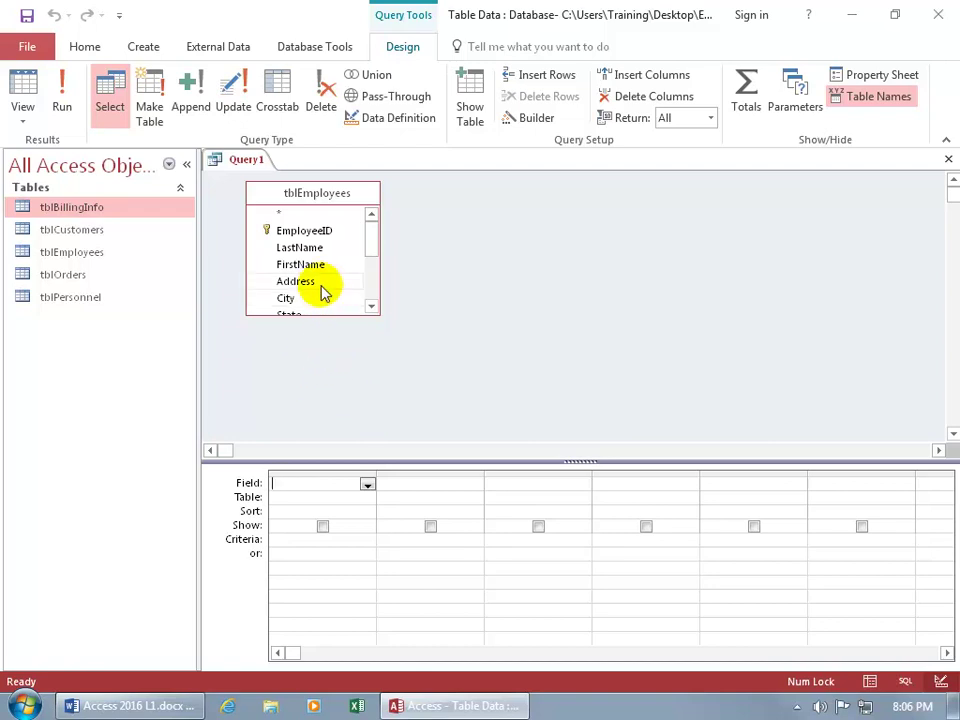
Enlarge the query's table area and the tblEmployees field list to show every field from EmployeeID to HourlyRate.
left_click_drag(366, 240, 372, 276)
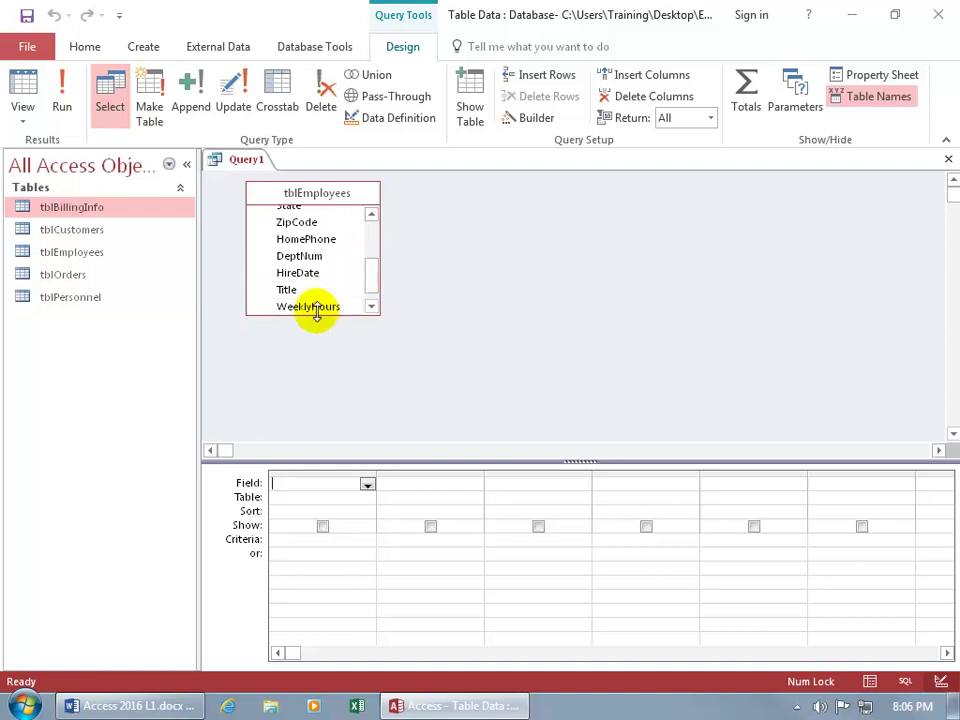
left_click_drag(316, 313, 318, 427)
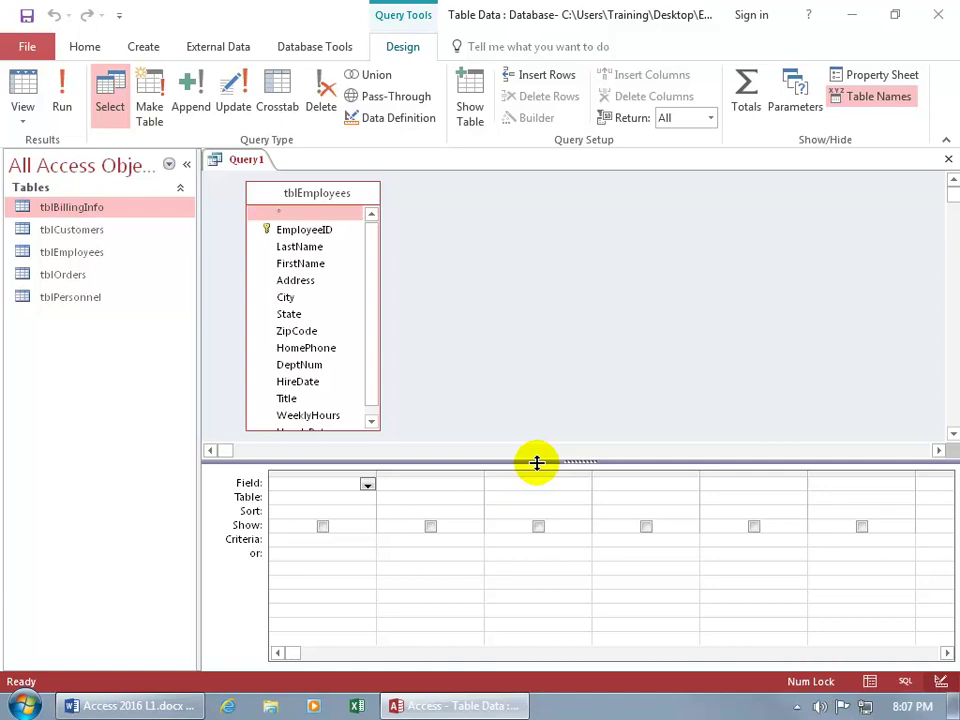
left_click_drag(537, 462, 536, 497)
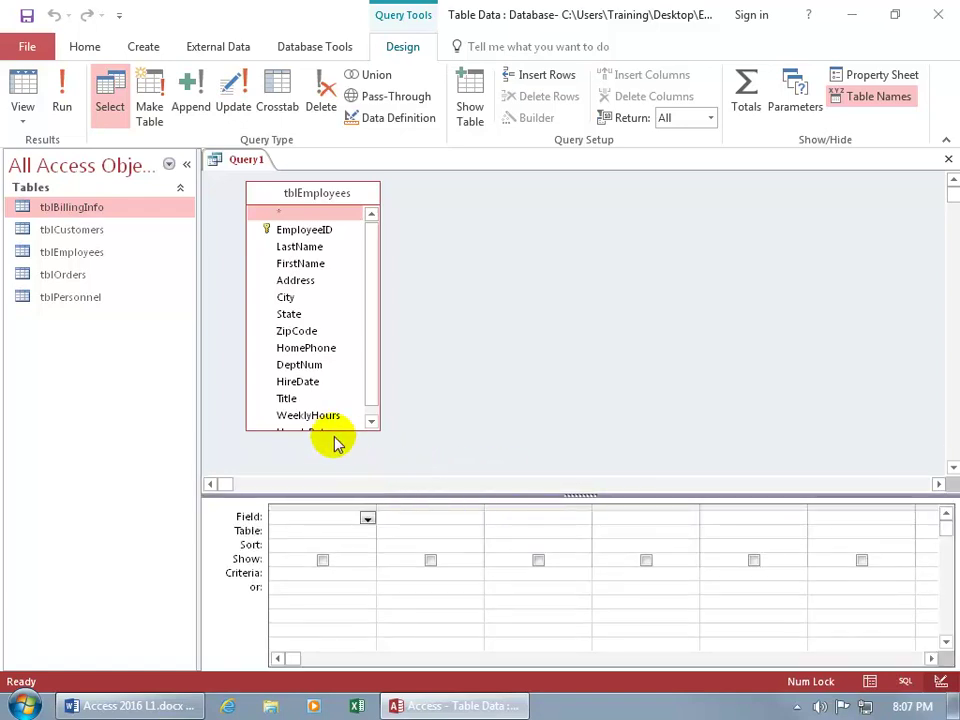
left_click_drag(327, 430, 328, 449)
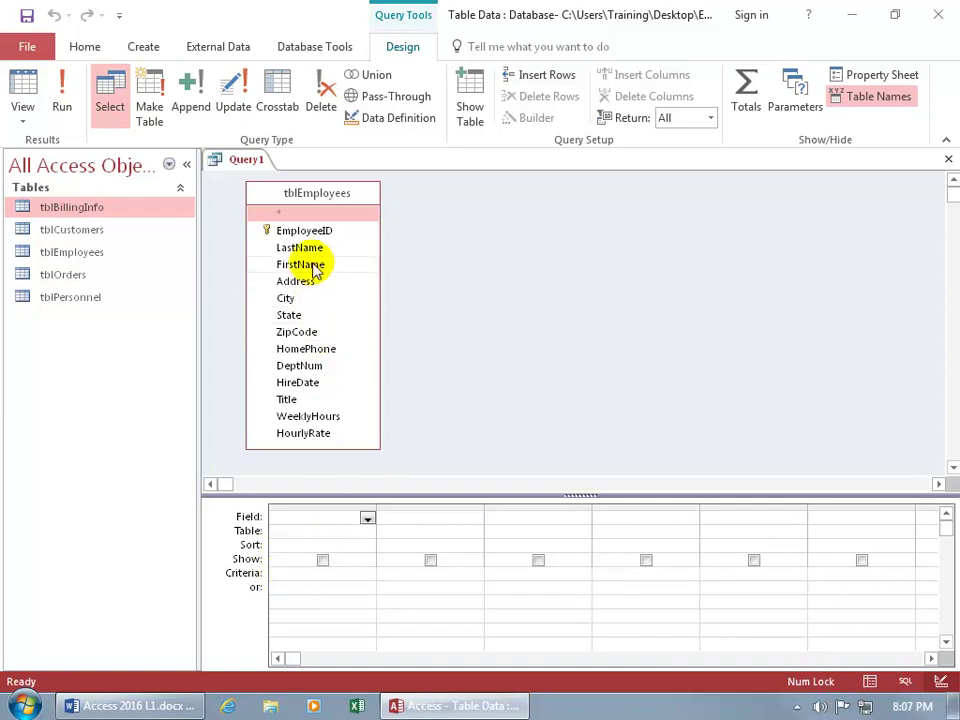
Add the LastName and FirstName fields of tblEmployees to the first two columns of the query grid.
double_click(312, 248)
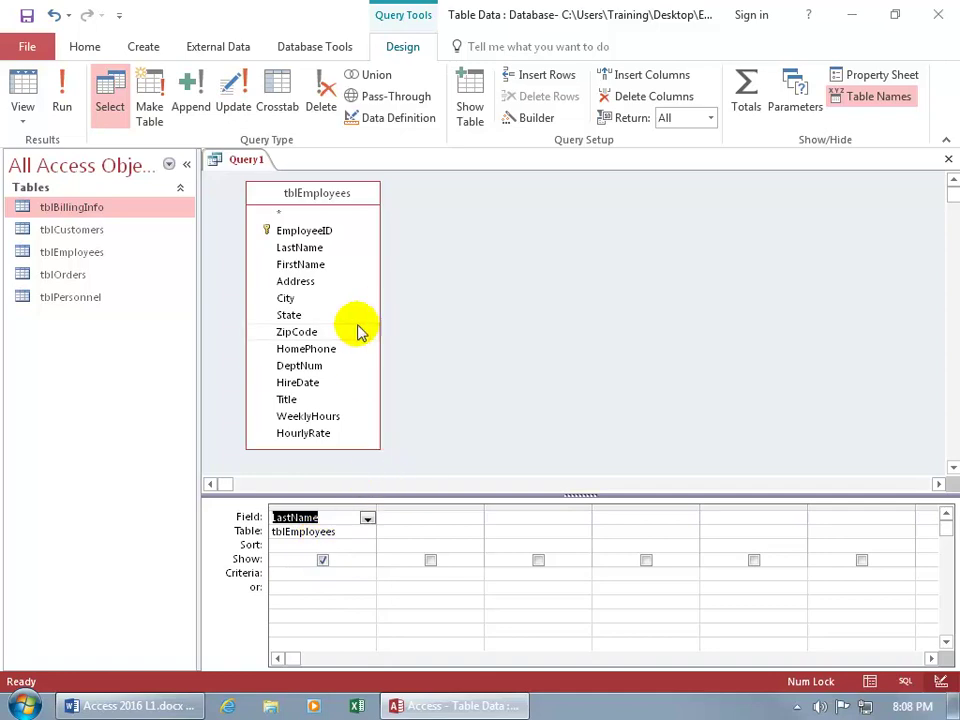
left_click(436, 516)
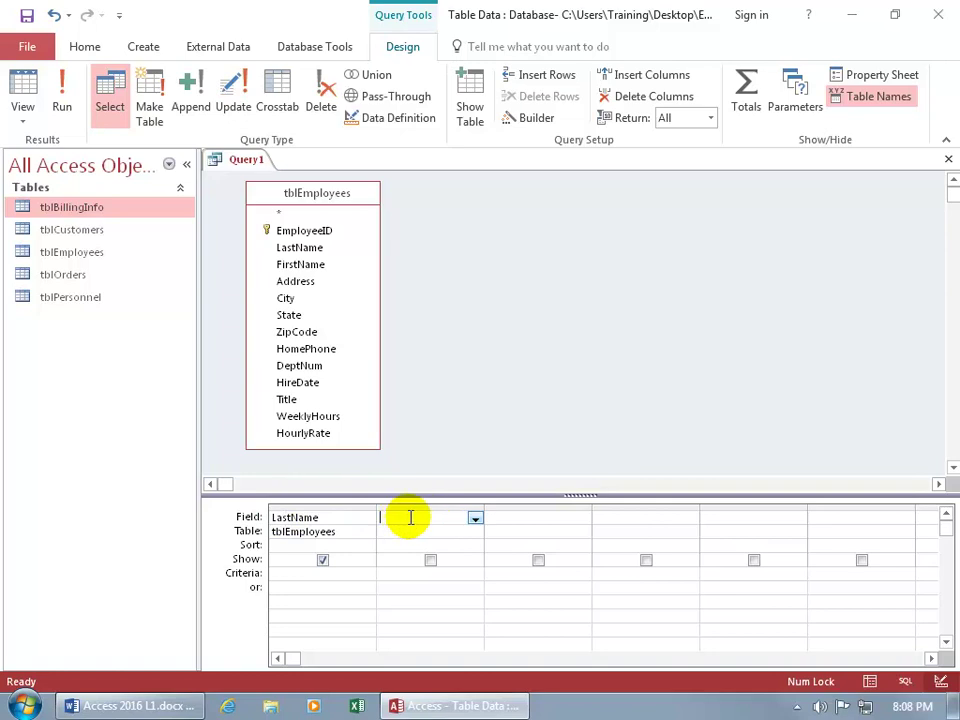
left_click(476, 518)
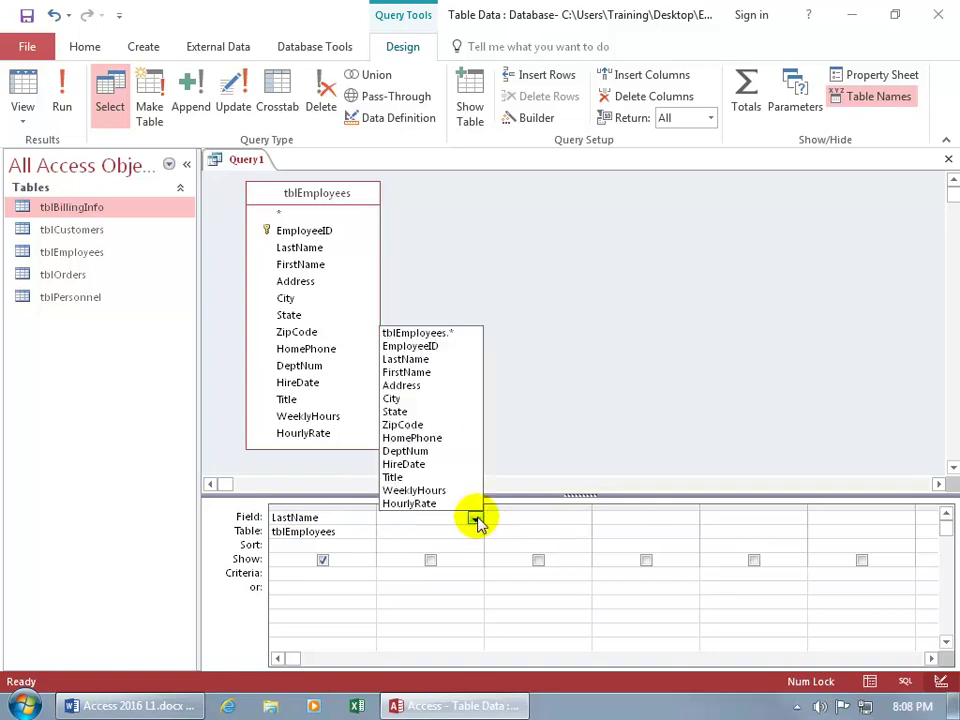
left_click(438, 375)
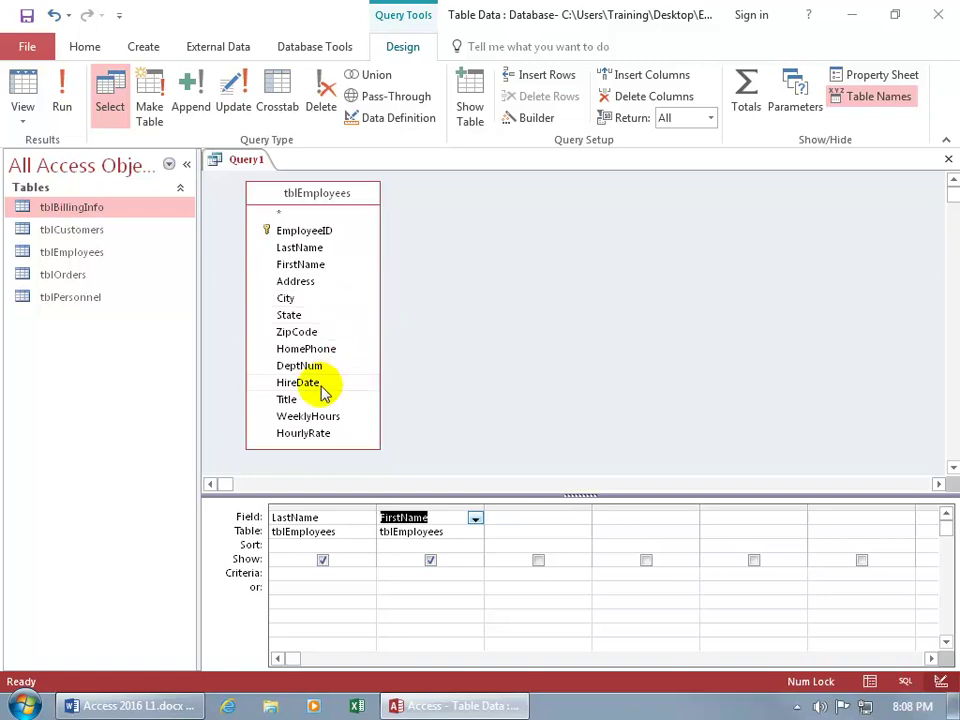
Add the WeeklyHours and HourlyRate fields together to the third and fourth columns of the query grid.
left_click(320, 424)
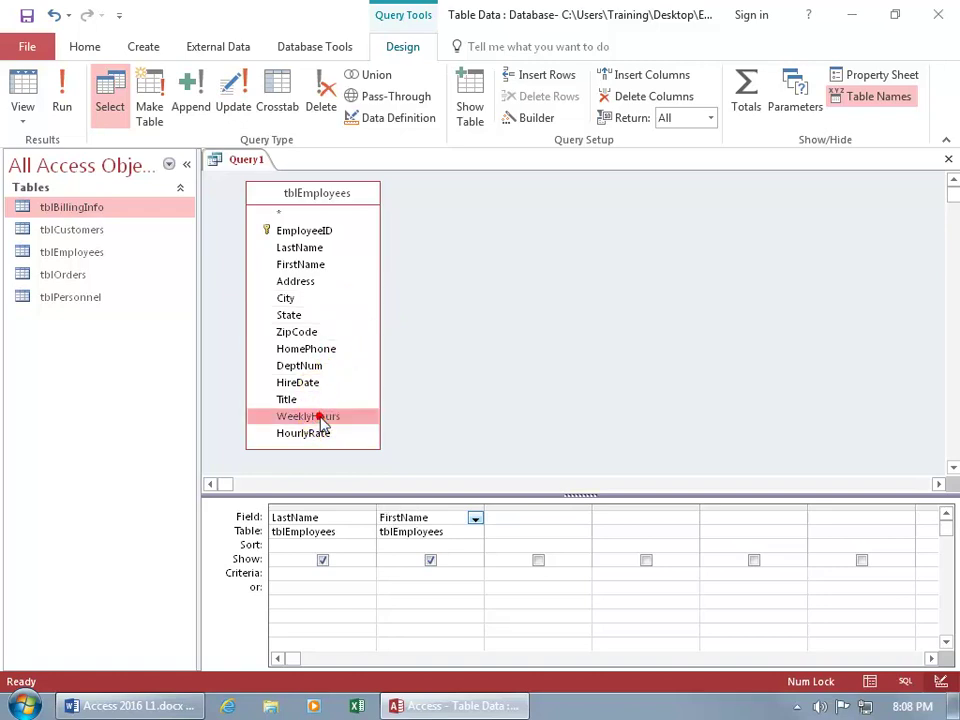
left_click(318, 440, "shift")
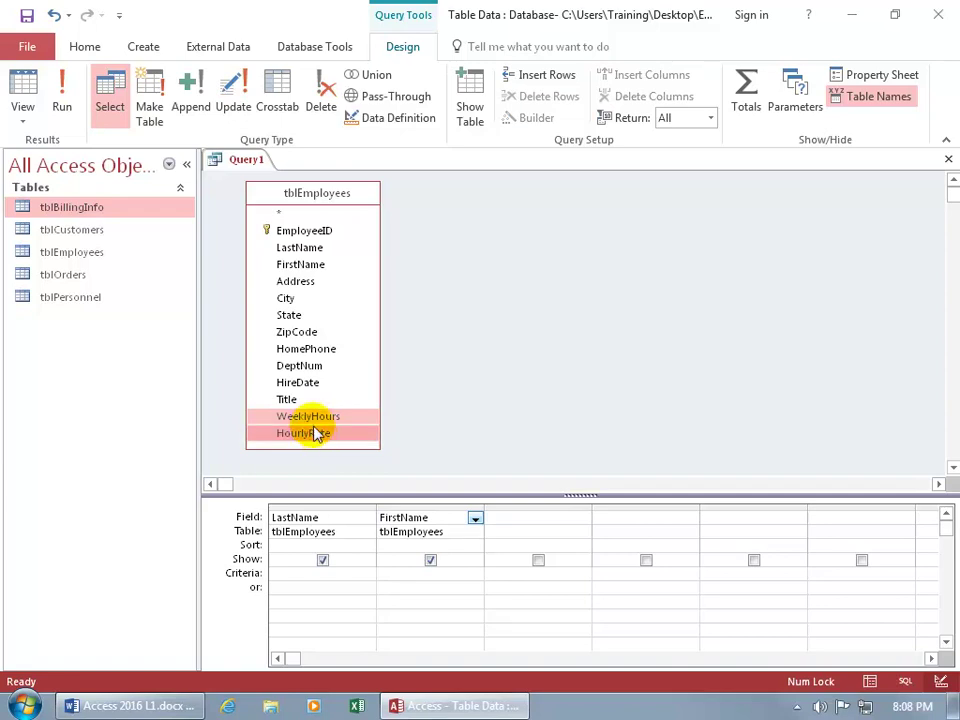
left_click_drag(310, 416, 535, 522)
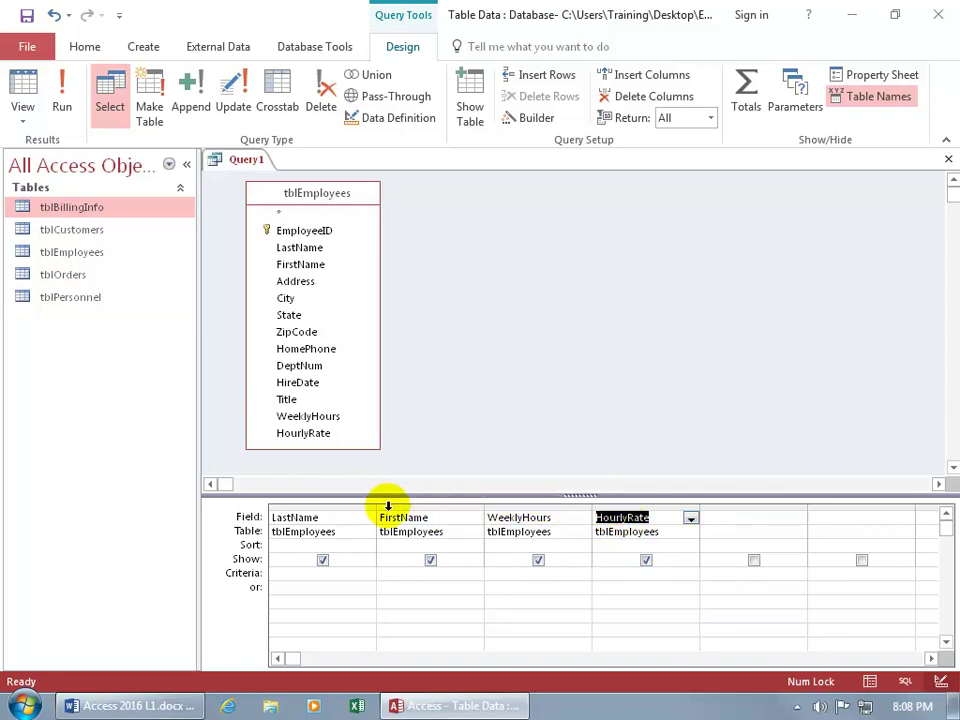
Move the HourlyRate column ahead of WeeklyHours in the query grid and clear the column selection.
left_click(619, 507)
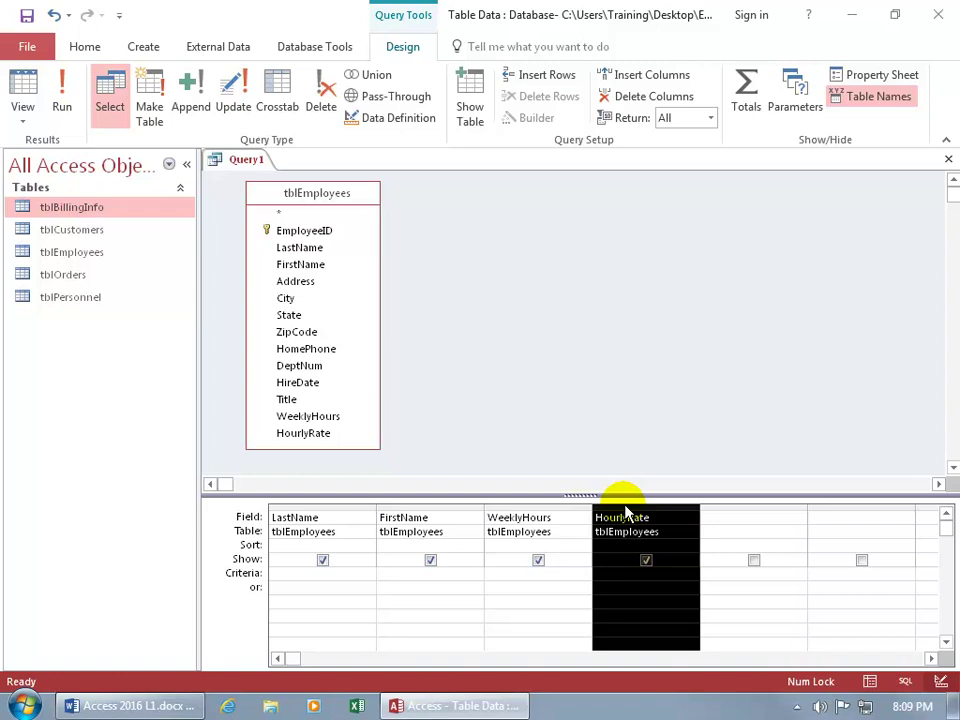
left_click_drag(625, 512, 491, 508)
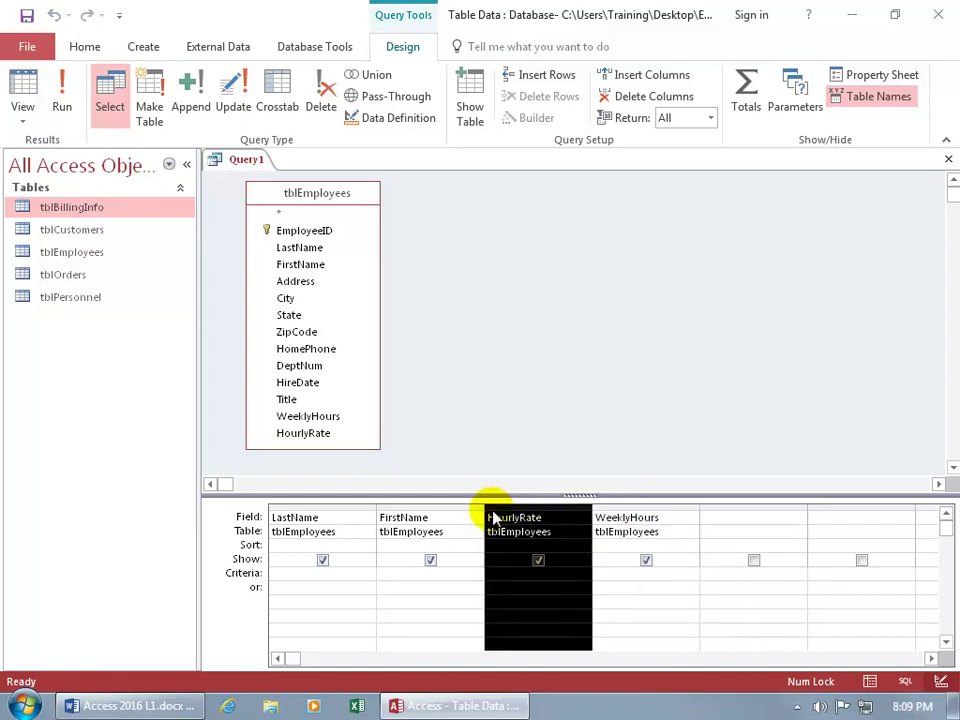
left_click(497, 587)
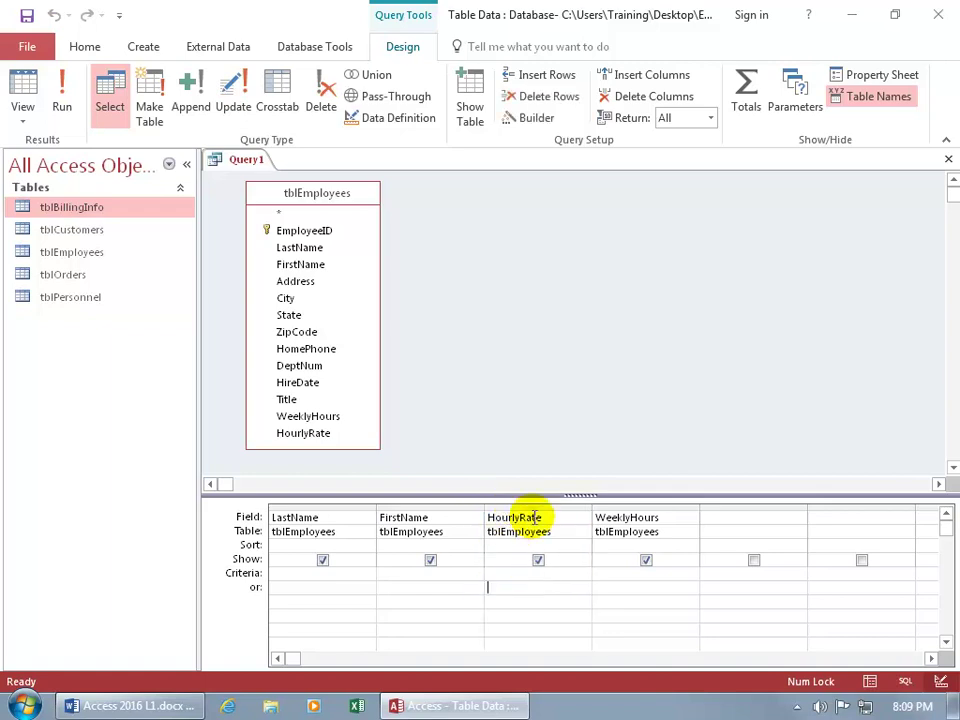
Delete the WeeklyHours column, and clear the remaining LastName, FirstName and HourlyRate columns from the query grid together.
left_click(630, 505)
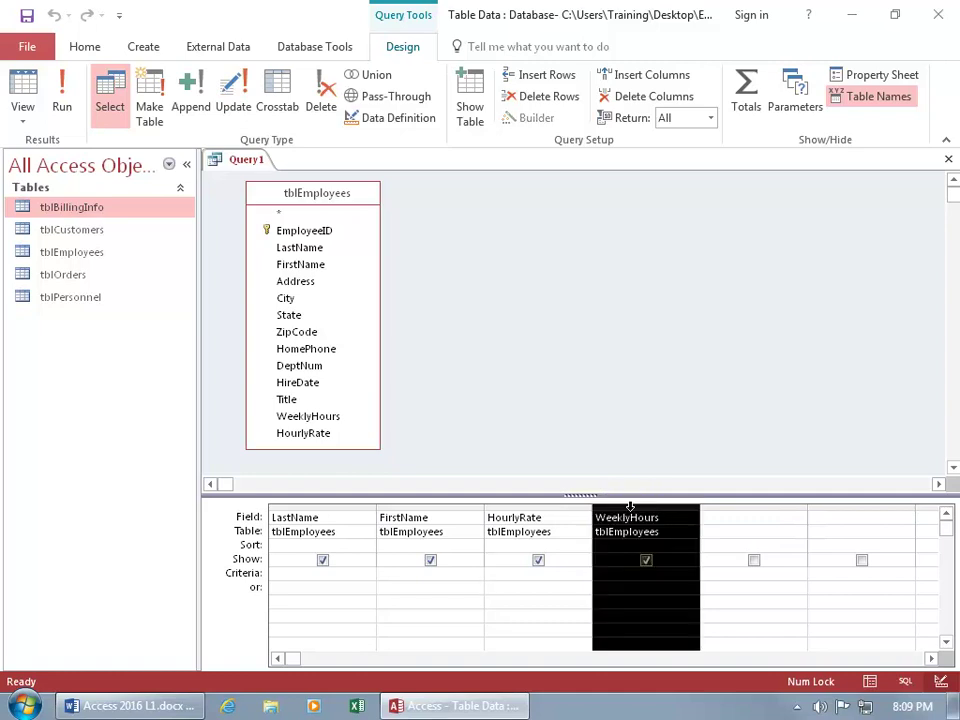
key("Delete")
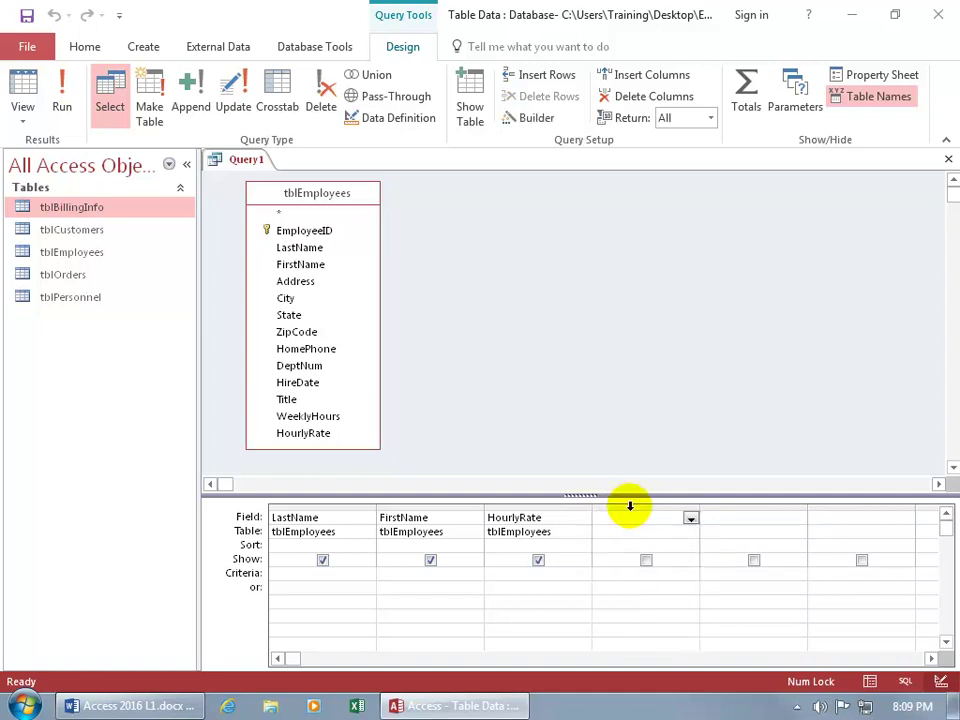
left_click(556, 505)
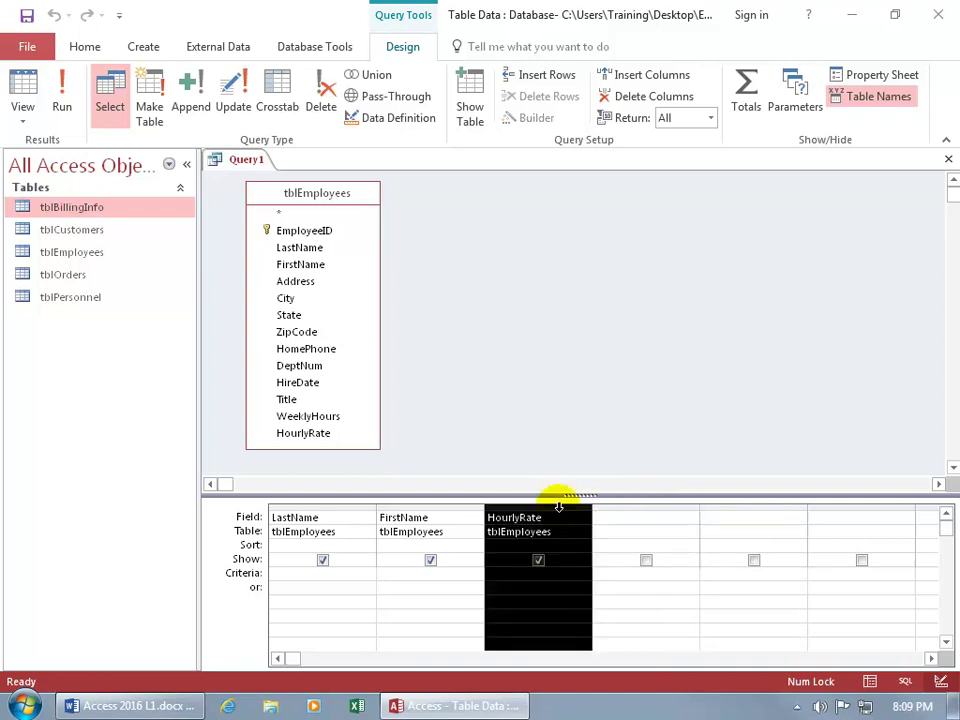
left_click(611, 507, "shift")
left_click(735, 502, "shift")
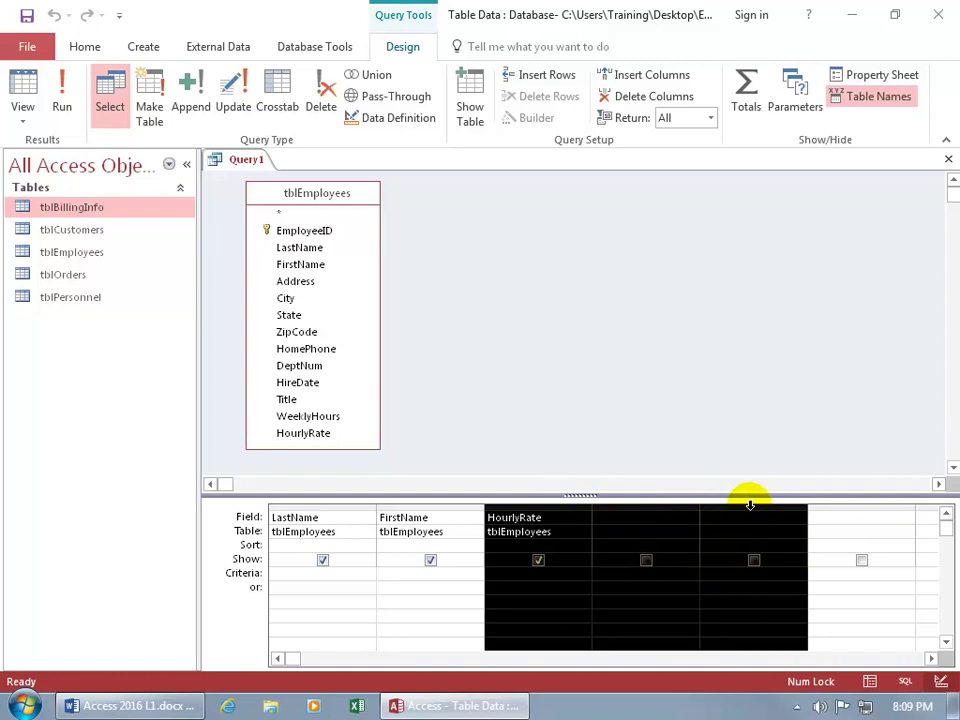
left_click(320, 505, "shift")
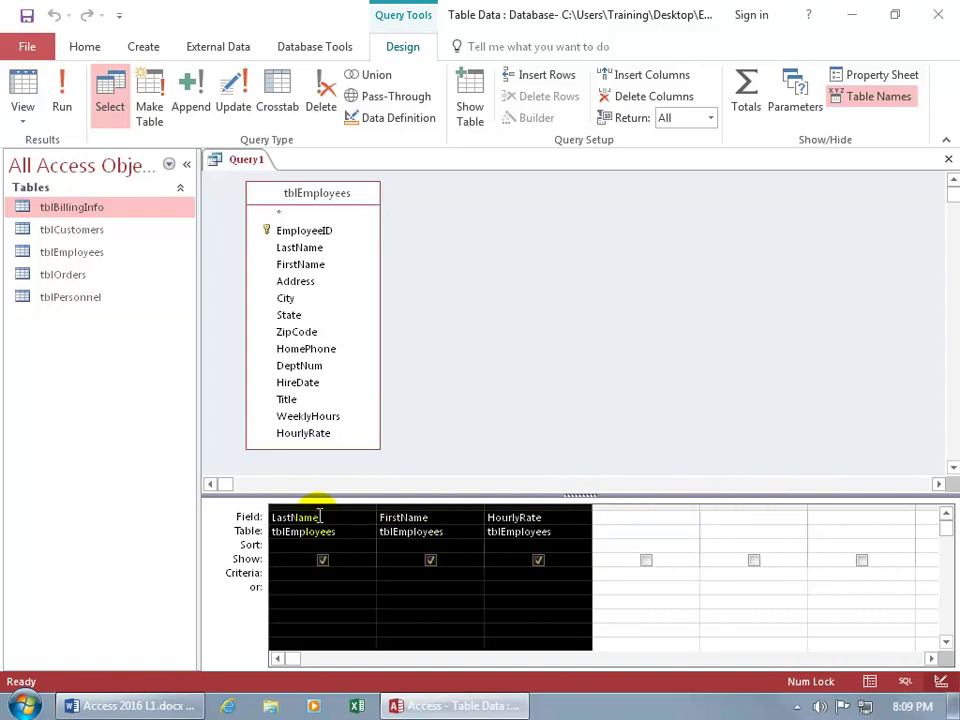
key("Delete")
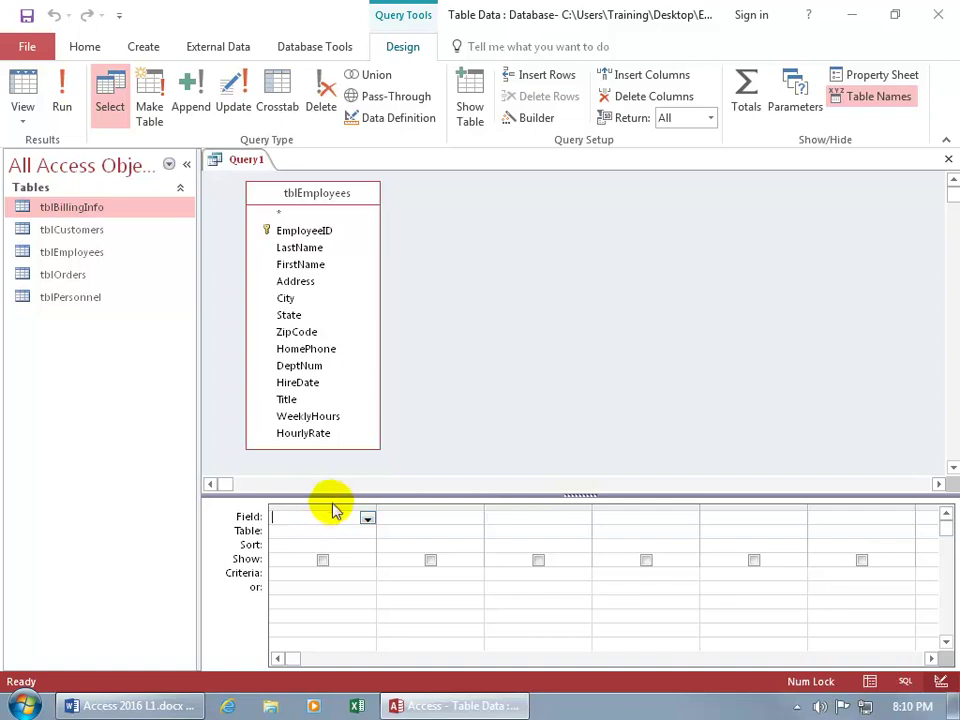
Add LastName, FirstName, WeeklyHours and HourlyRate to the query grid as one non-adjacent selection, starting in the first column.
left_click(314, 250)
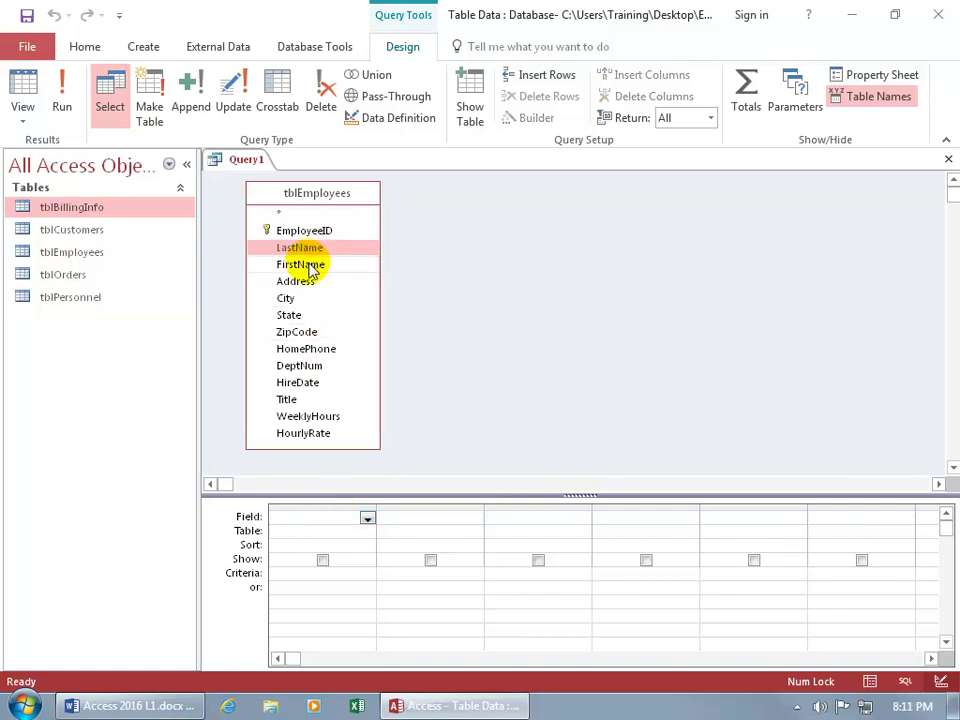
left_click(311, 266, "ctrl")
left_click(316, 416, "ctrl")
left_click(313, 433, "ctrl")
left_click_drag(372, 266, 320, 518)
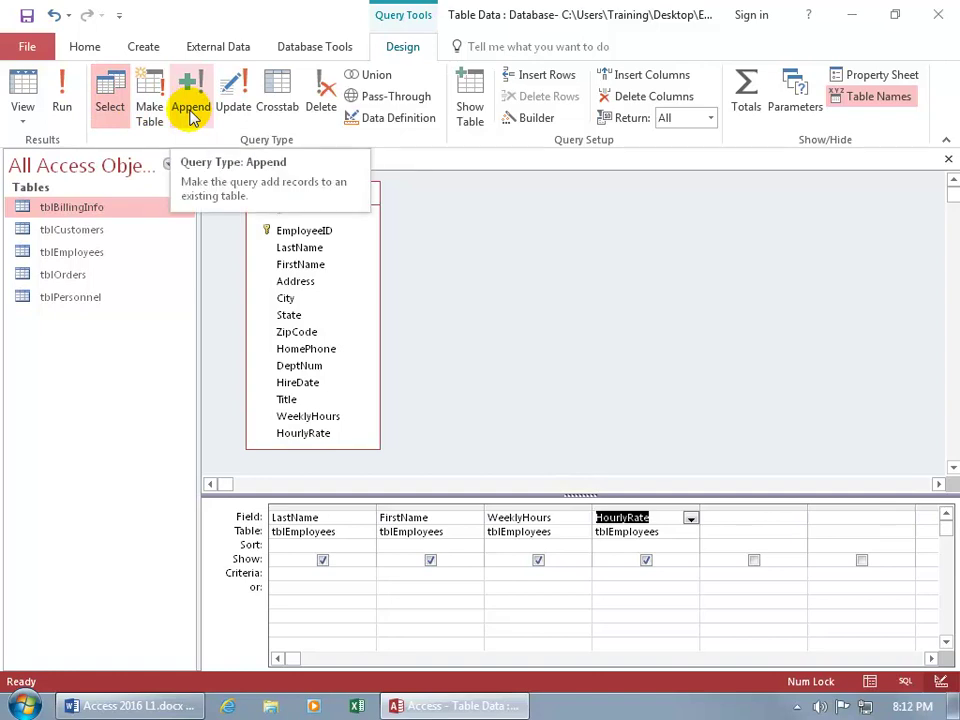
Run the query and alternate between Design view and Datasheet view to inspect its records, finishing in Datasheet view.
left_click(61, 110)
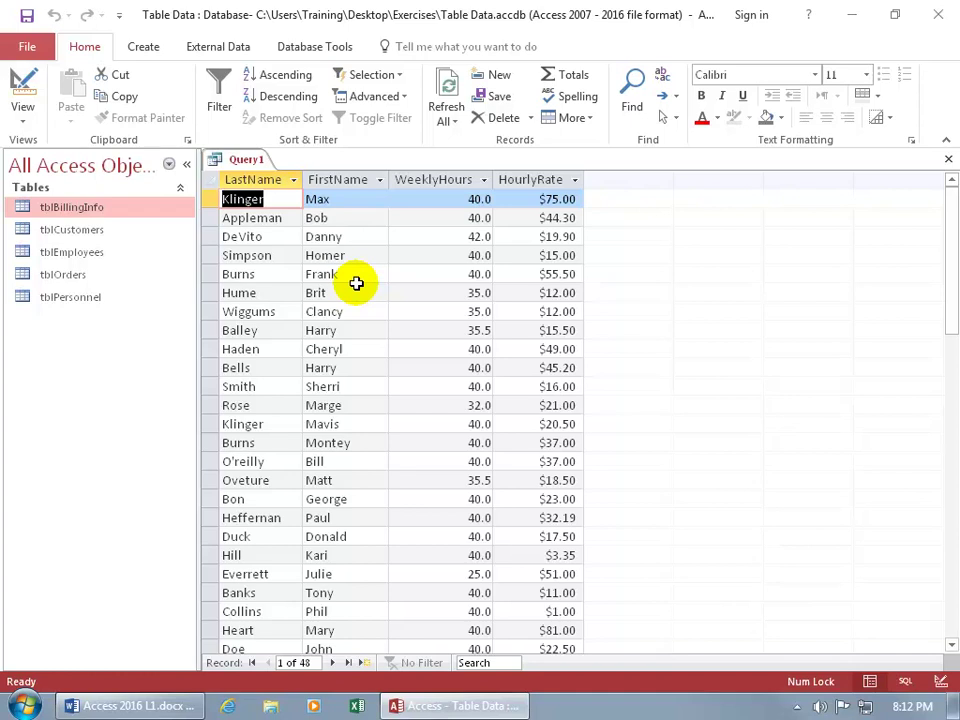
left_click(24, 92)
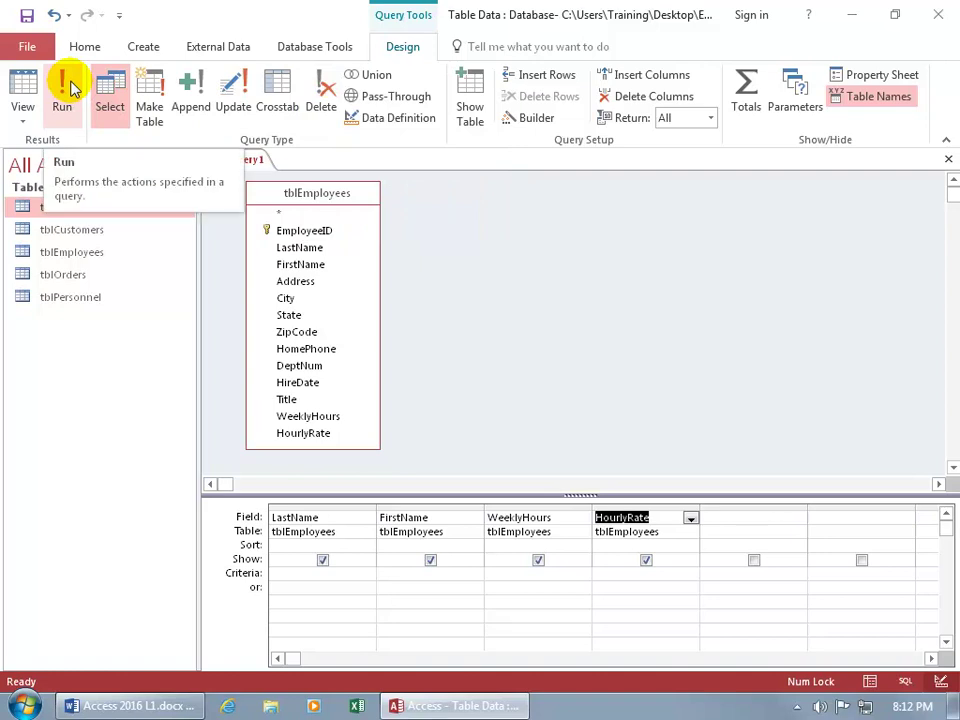
left_click(22, 88)
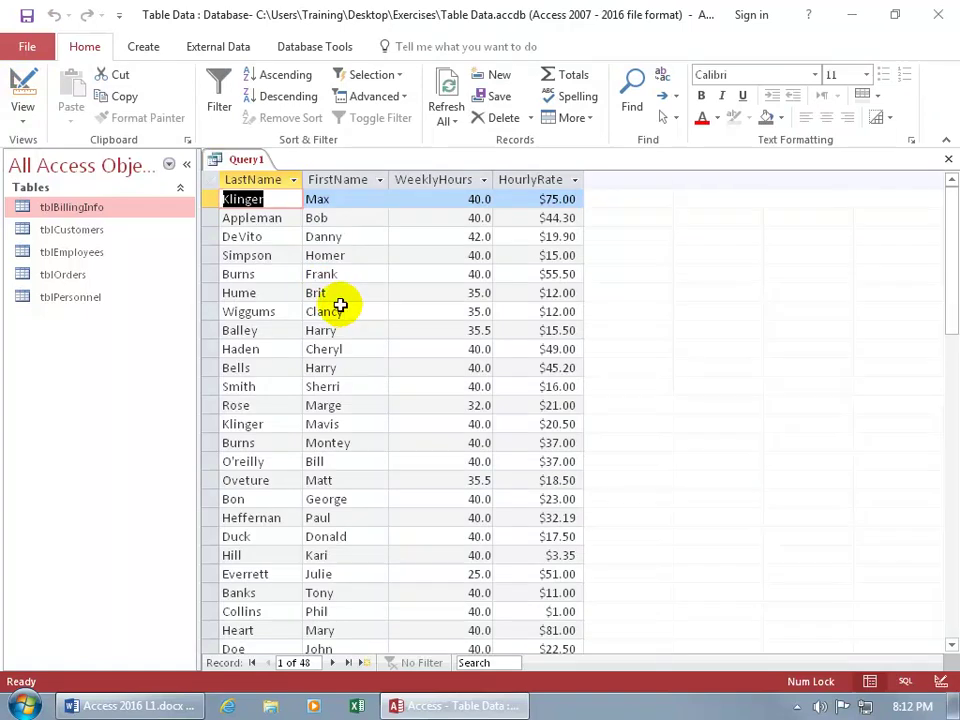
left_click(28, 87)
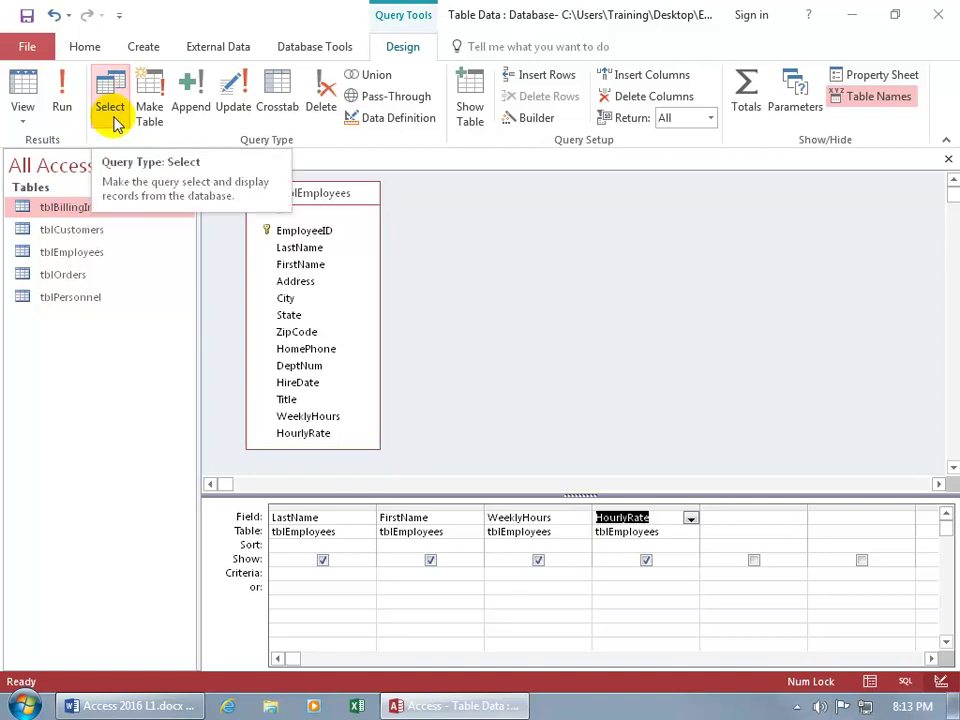
left_click(24, 88)
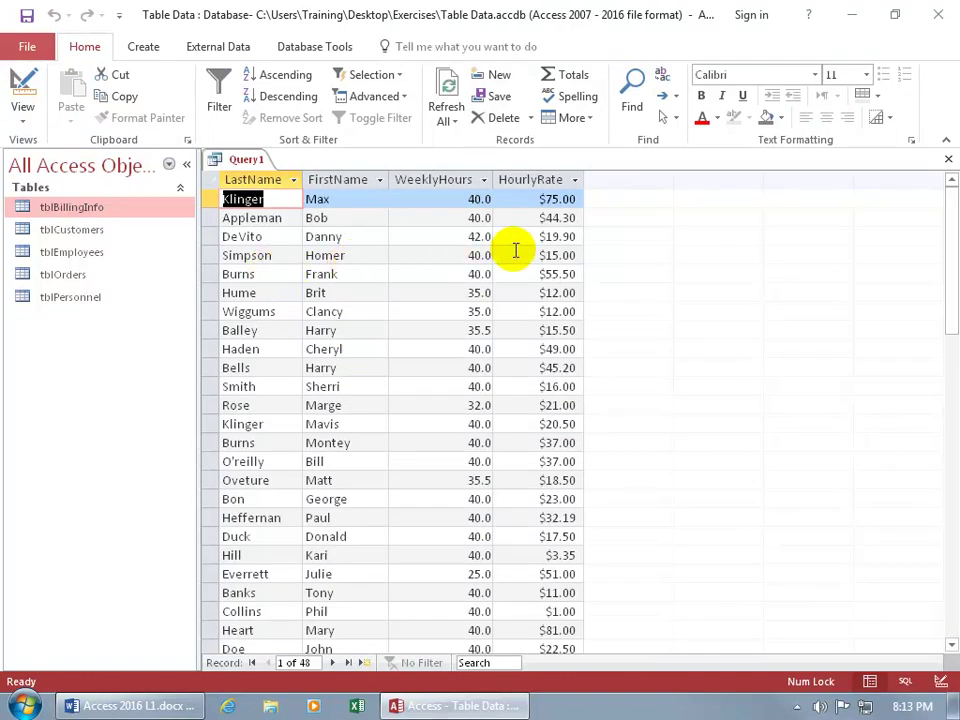
Move the HourlyRate column ahead of WeeklyHours in the datasheet and compare the column order with Design view.
left_click(537, 179)
mouse_move(537, 179)
left_mouse_down()
mouse_move(540, 188)
mouse_move(430, 187)
left_mouse_up()
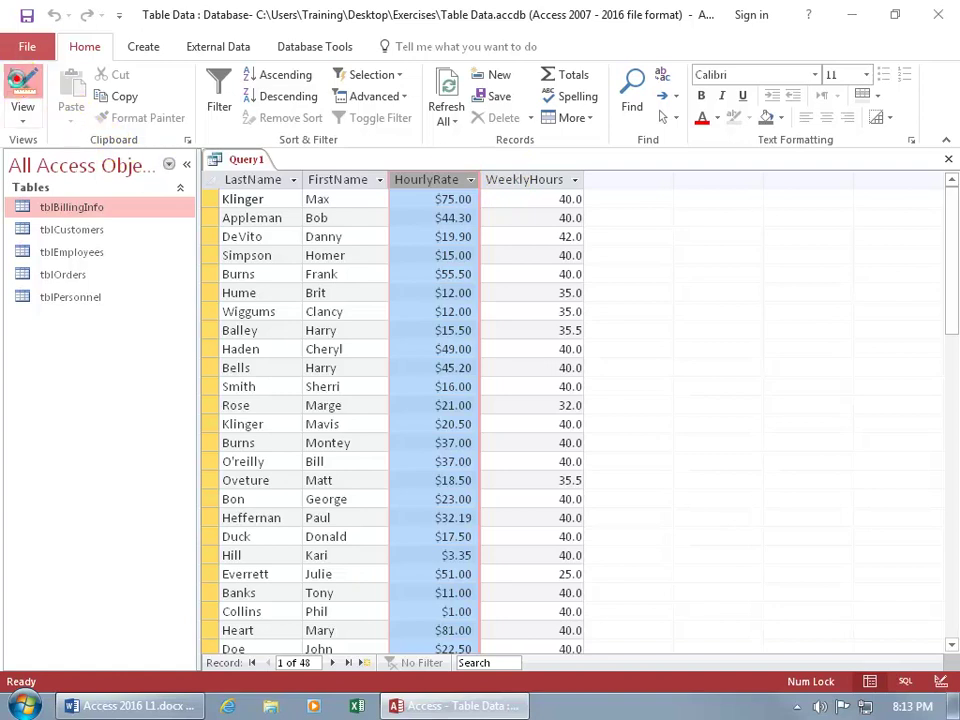
left_click(22, 86)
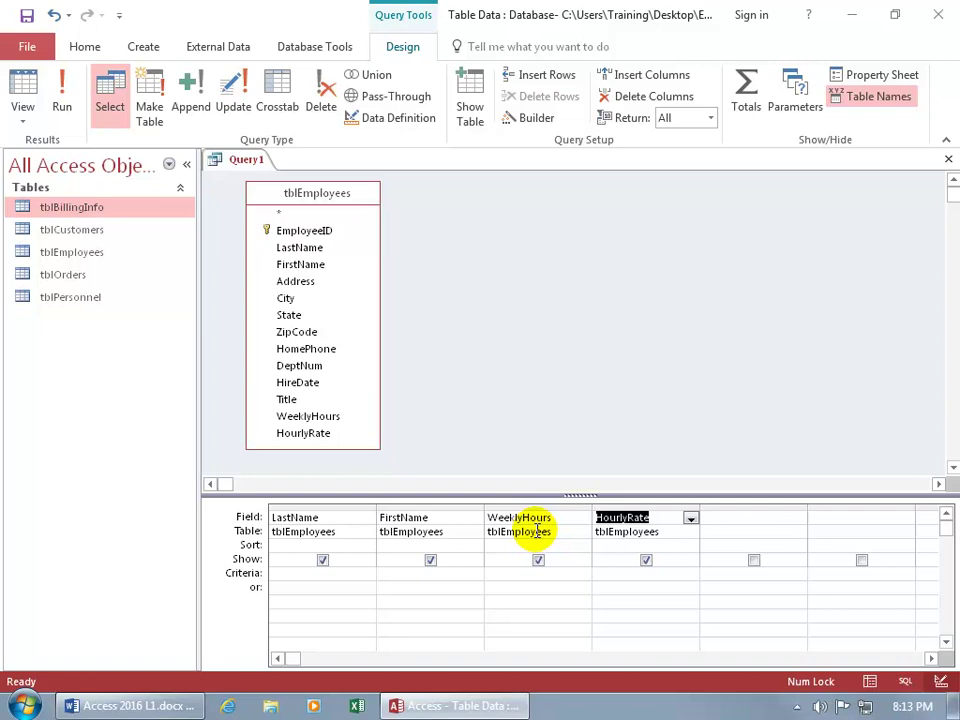
left_click(22, 90)
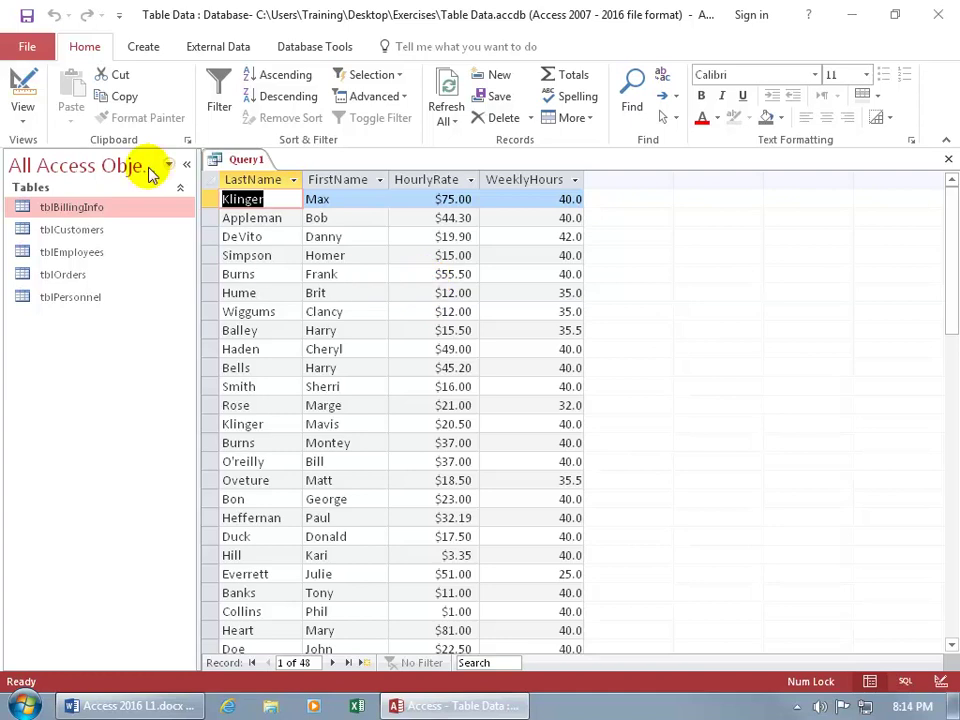
Save the query under the name qryEE.
left_click(27, 15)
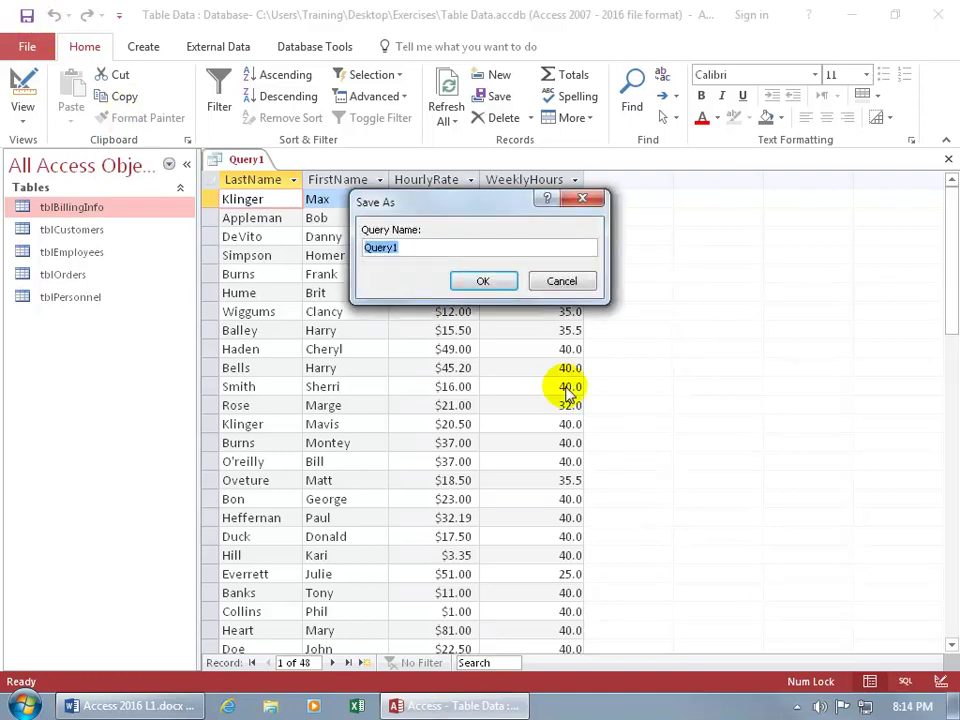
type("qry")
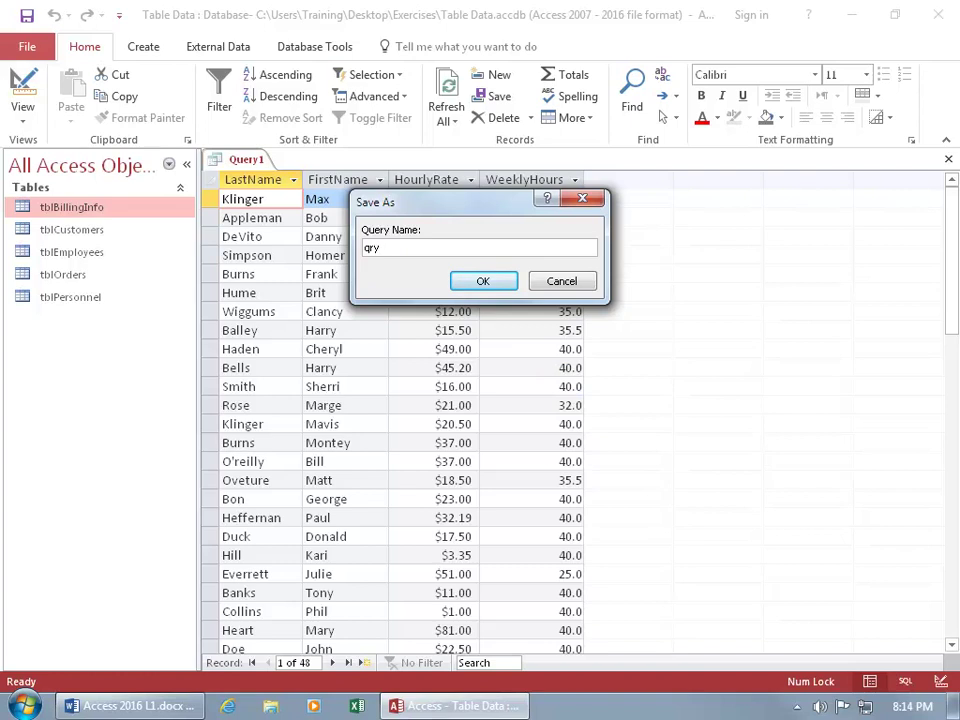
type("EE")
key("Return")
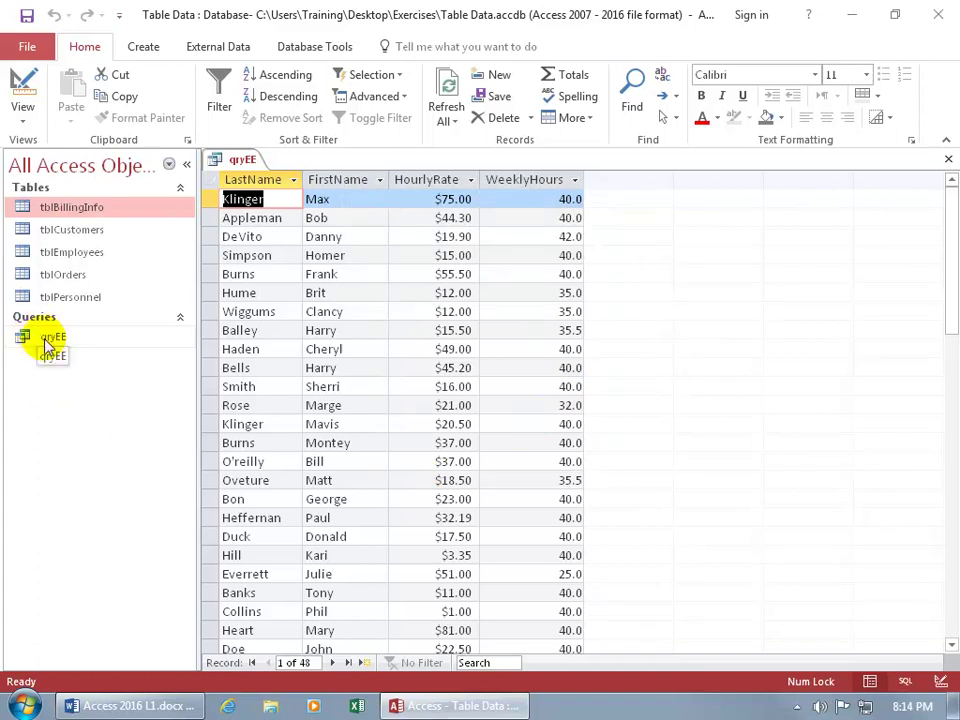
Close qryEE, reopen it from the saved queries to view its records, and close it again.
left_click(947, 158)
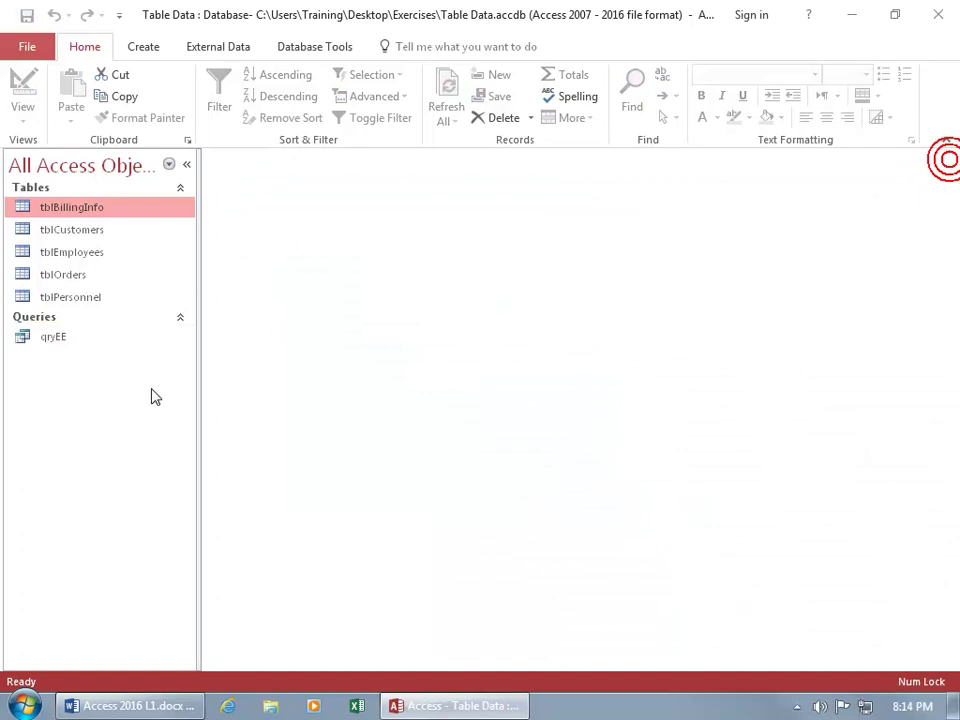
double_click(57, 340)
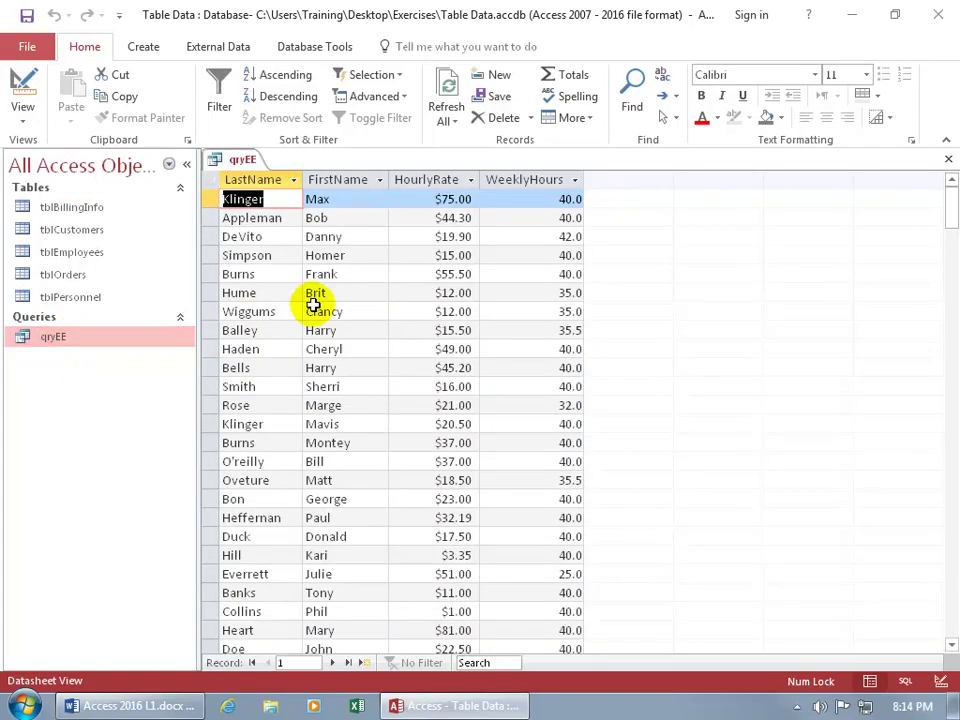
left_click(947, 159)
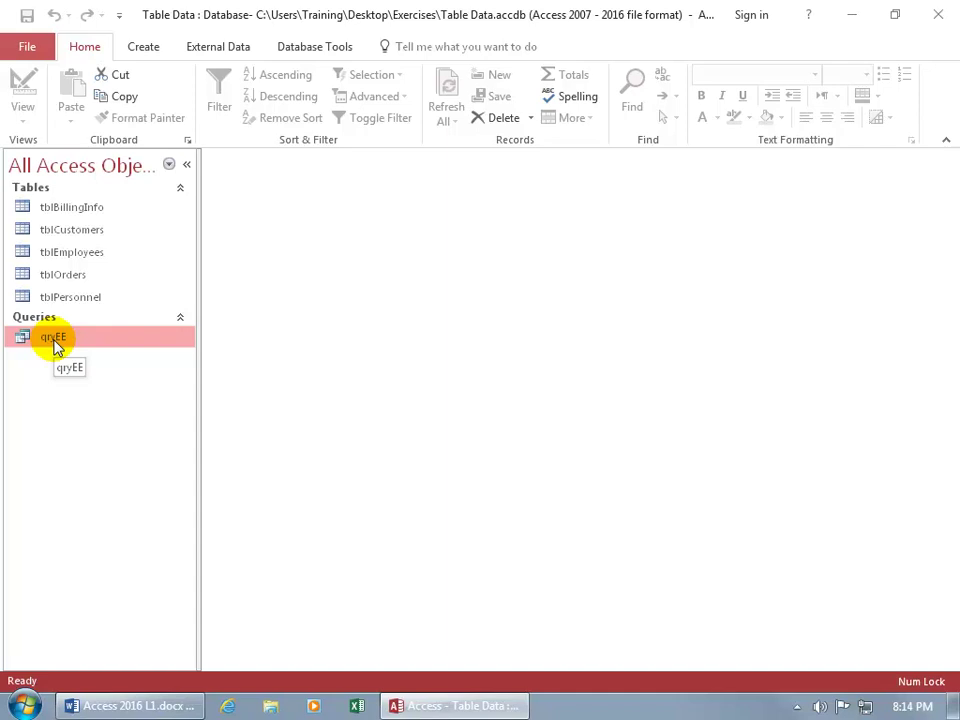
Open qryEE directly in Design view to inspect its field order, and switch it to Datasheet view.
right_click(55, 345)
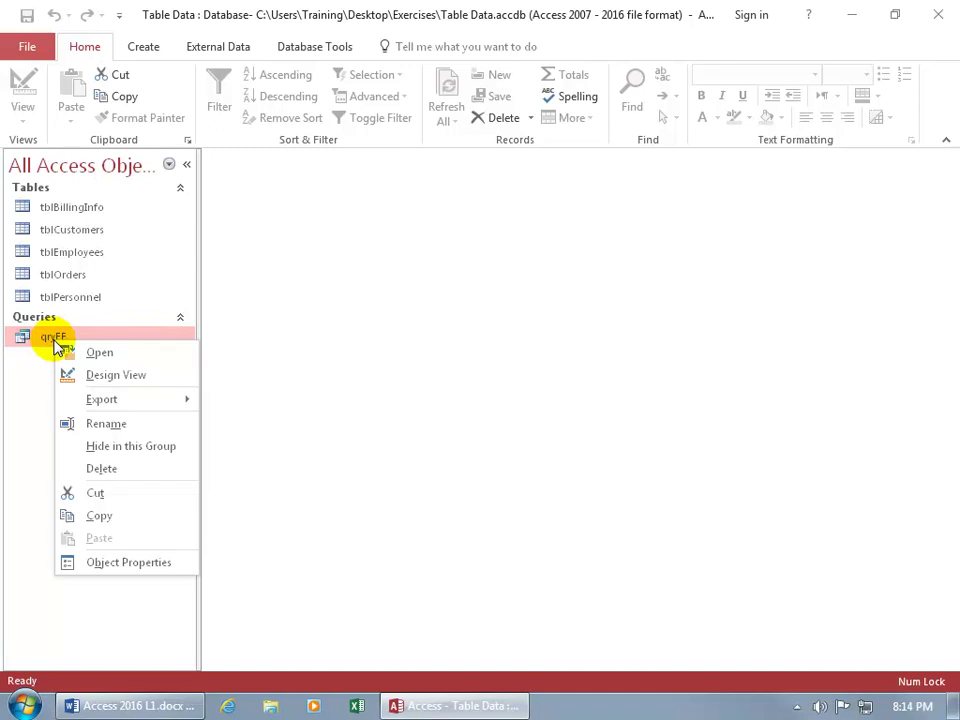
left_click(72, 375)
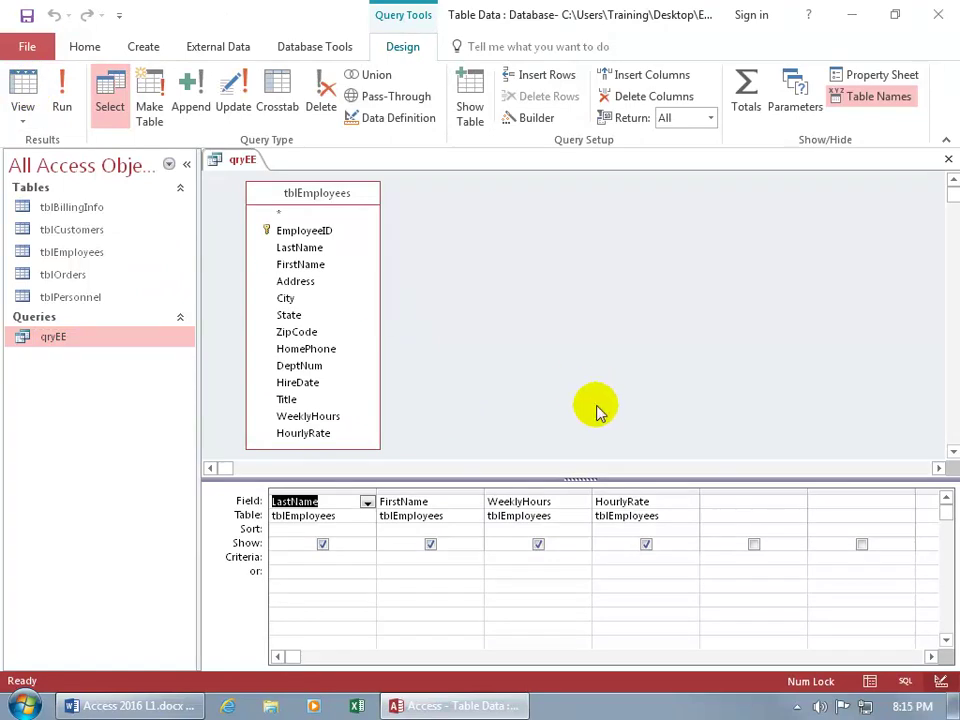
left_click(28, 88)
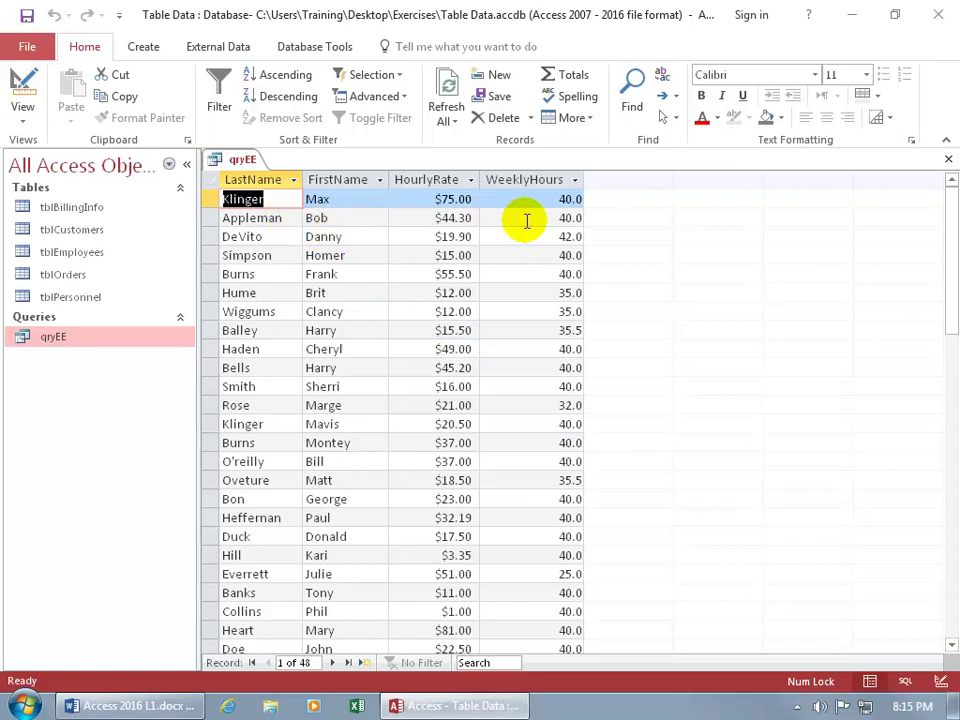
Set WeeklyHours in the first record of qryEE to 30 and select the whole record.
left_click(563, 199)
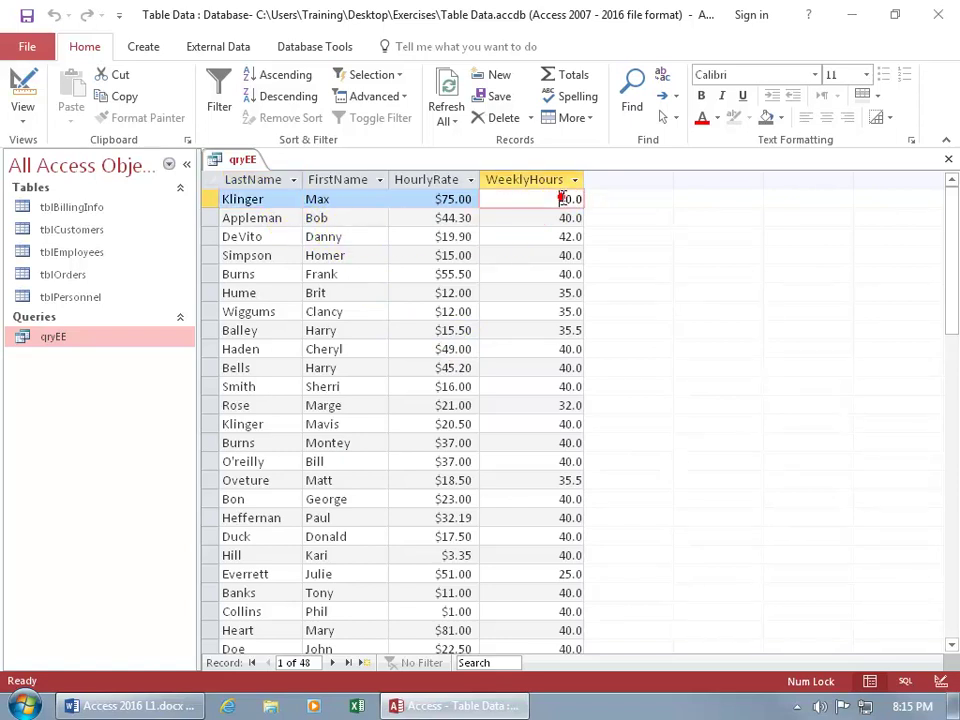
key("Delete")
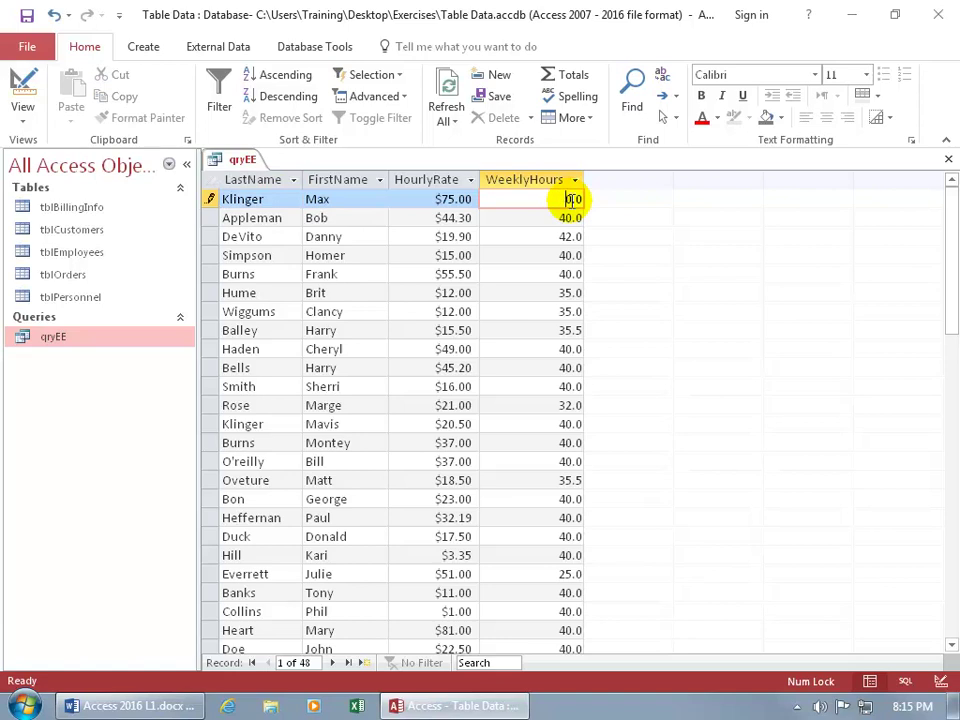
type("3")
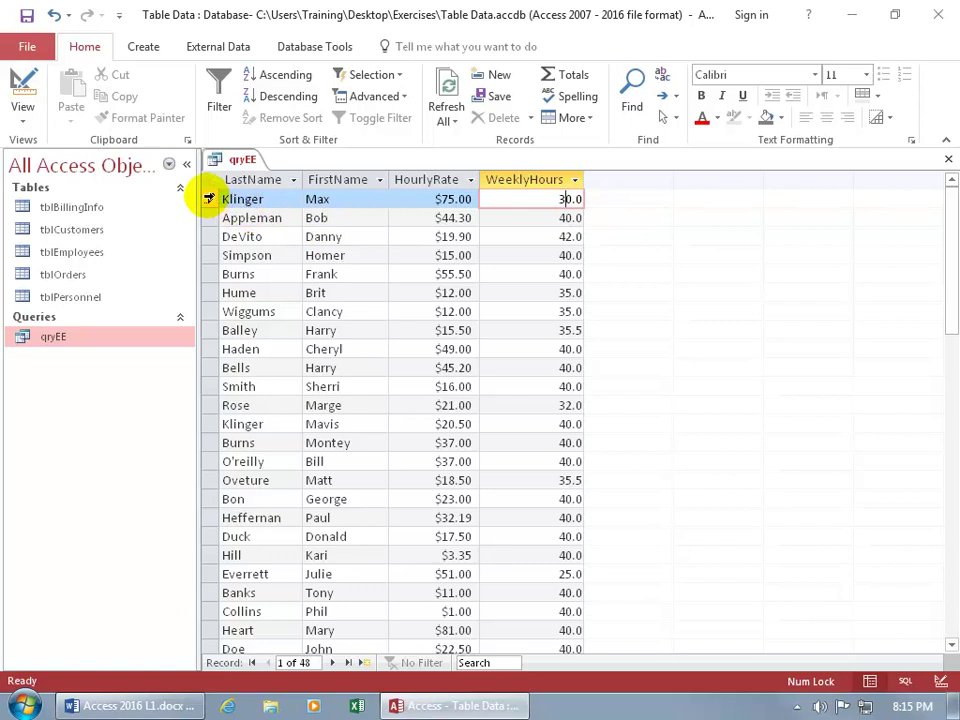
left_click(208, 199)
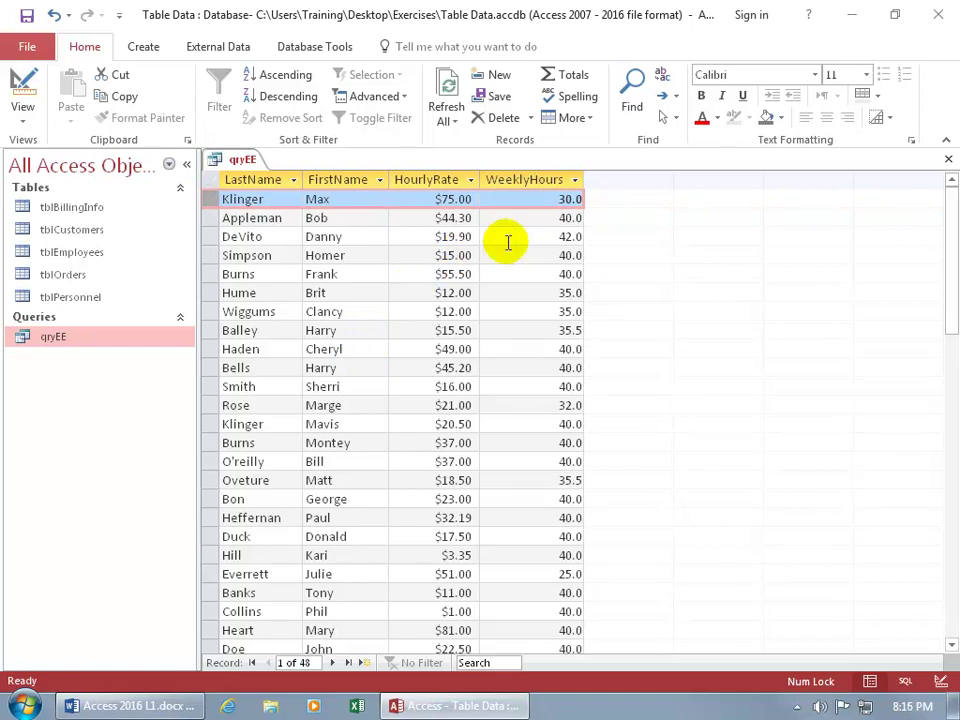
Open the tblEmployees table, set WeeklyHours in the first record to 40, and close the table.
double_click(72, 252)
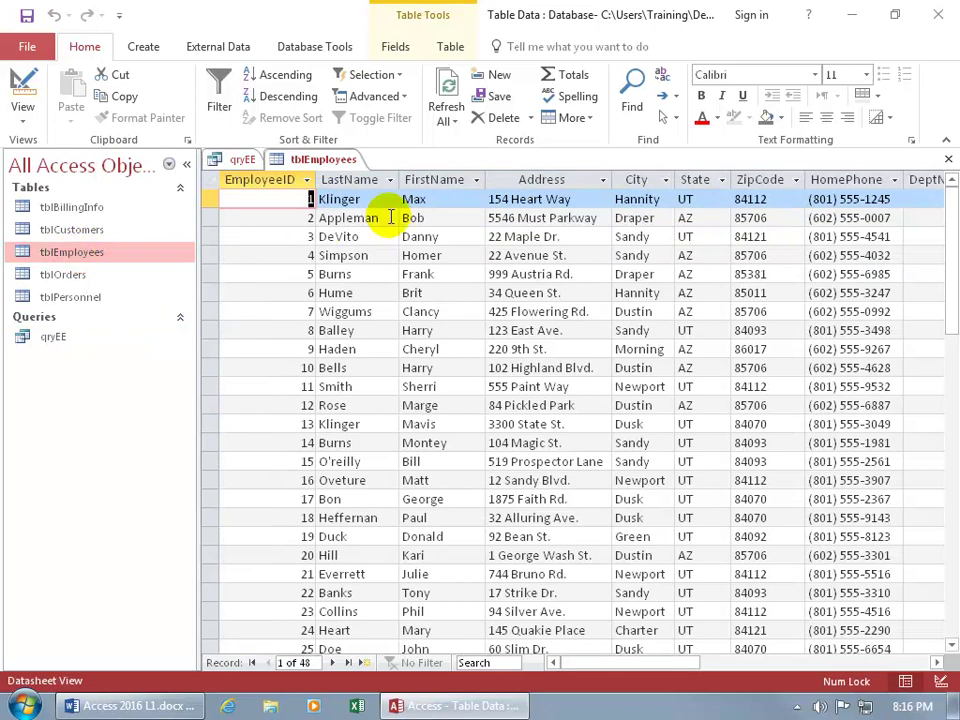
left_click_drag(589, 664, 718, 675)
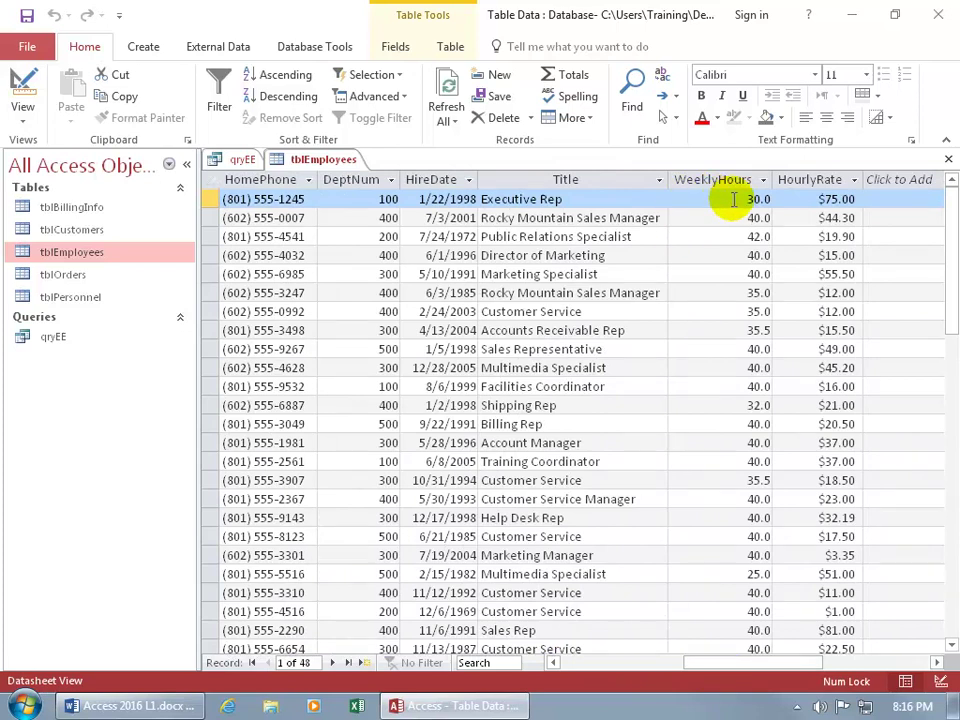
left_click_drag(748, 199, 753, 199)
type("4")
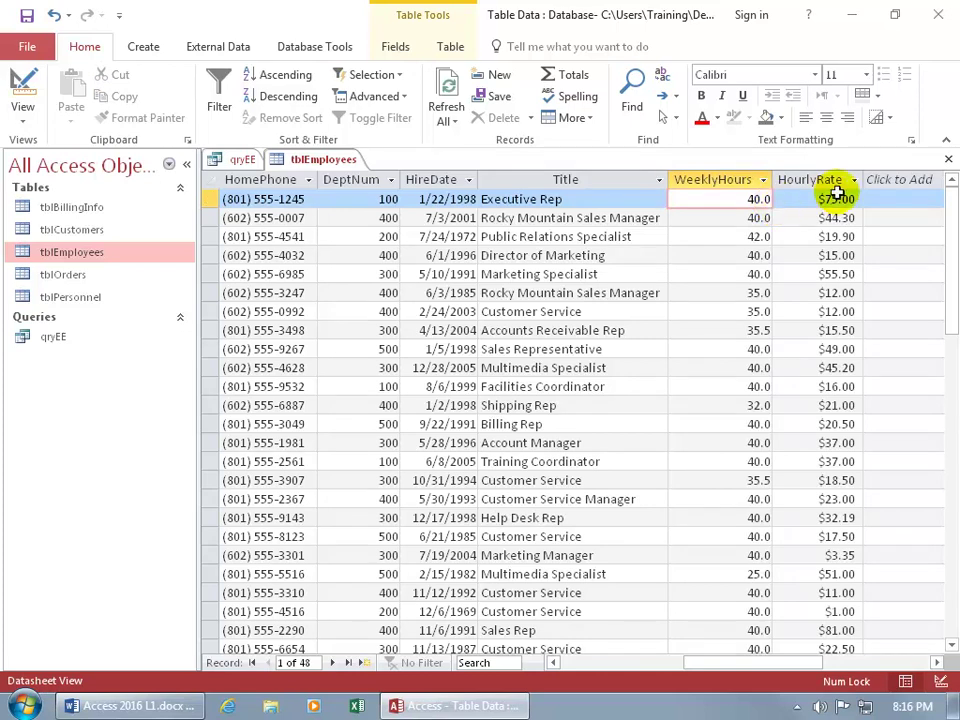
left_click(947, 159)
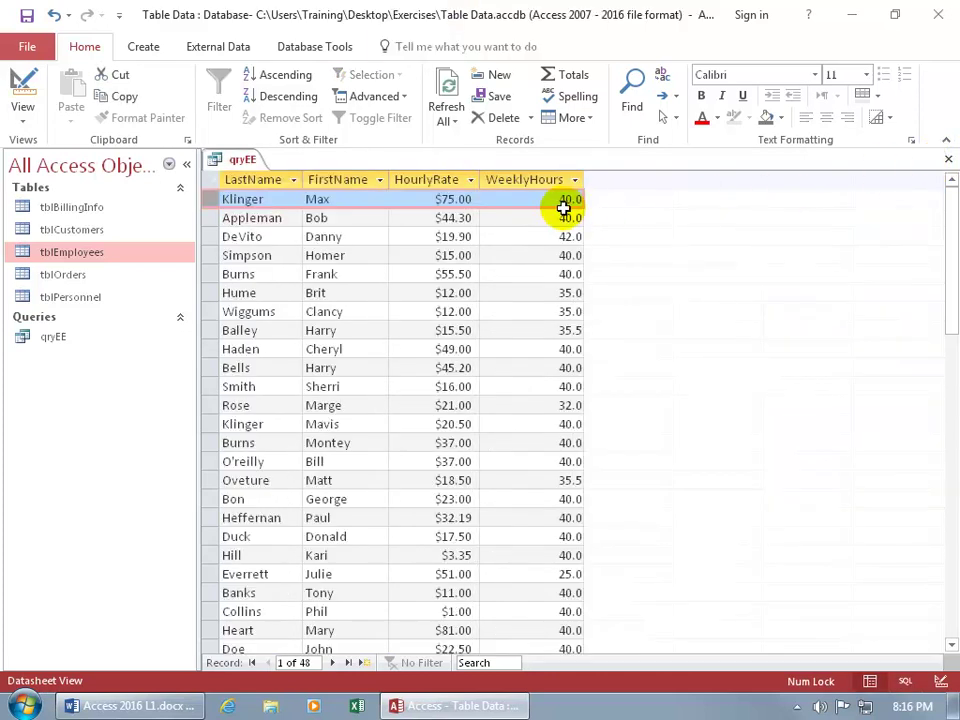
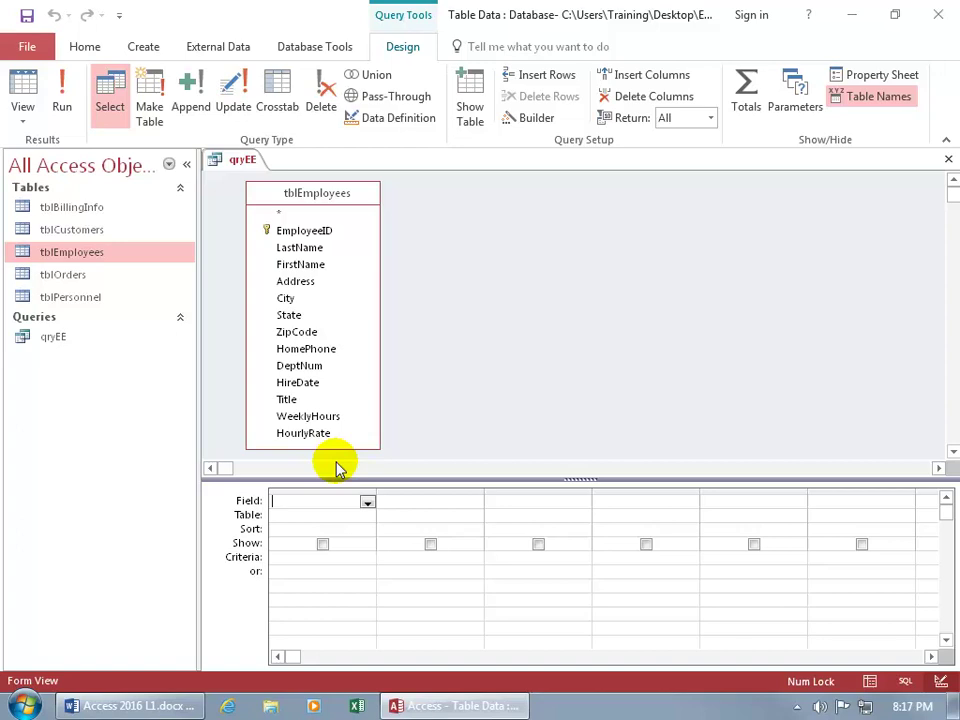
Add all tblEmployees fields to the empty query grid with the asterisk, run the query, and return to Design view.
left_click(329, 508)
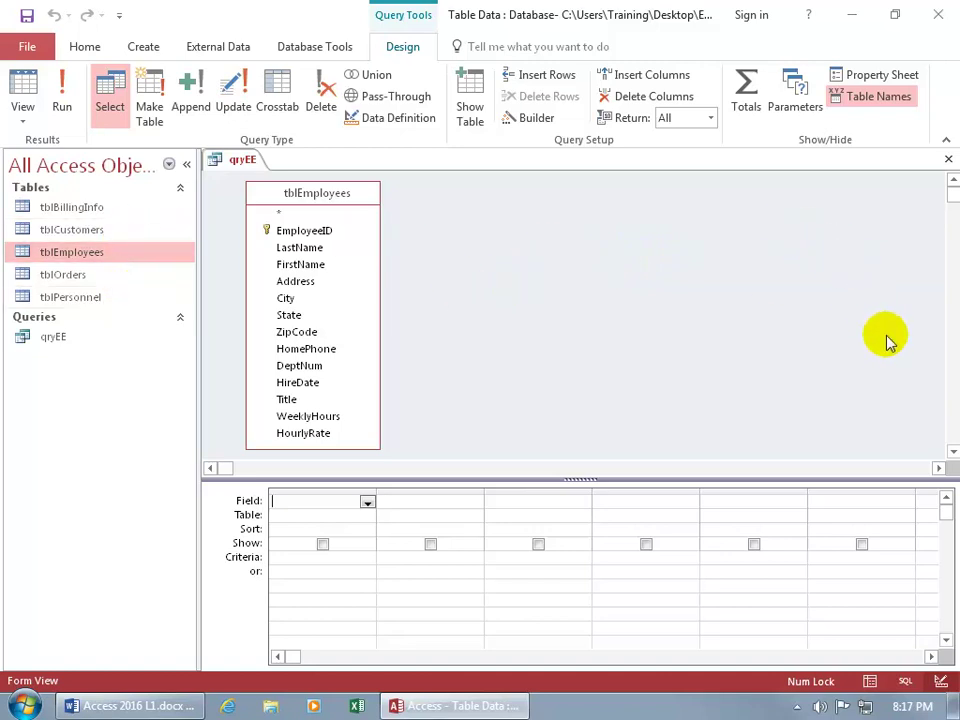
double_click(285, 214)
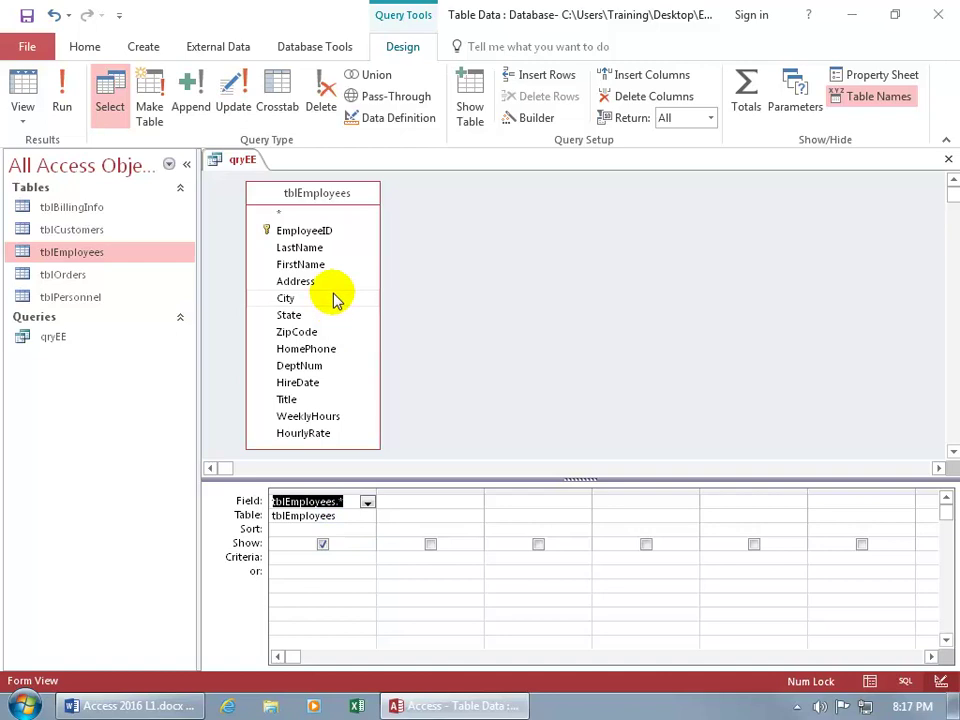
left_click(61, 94)
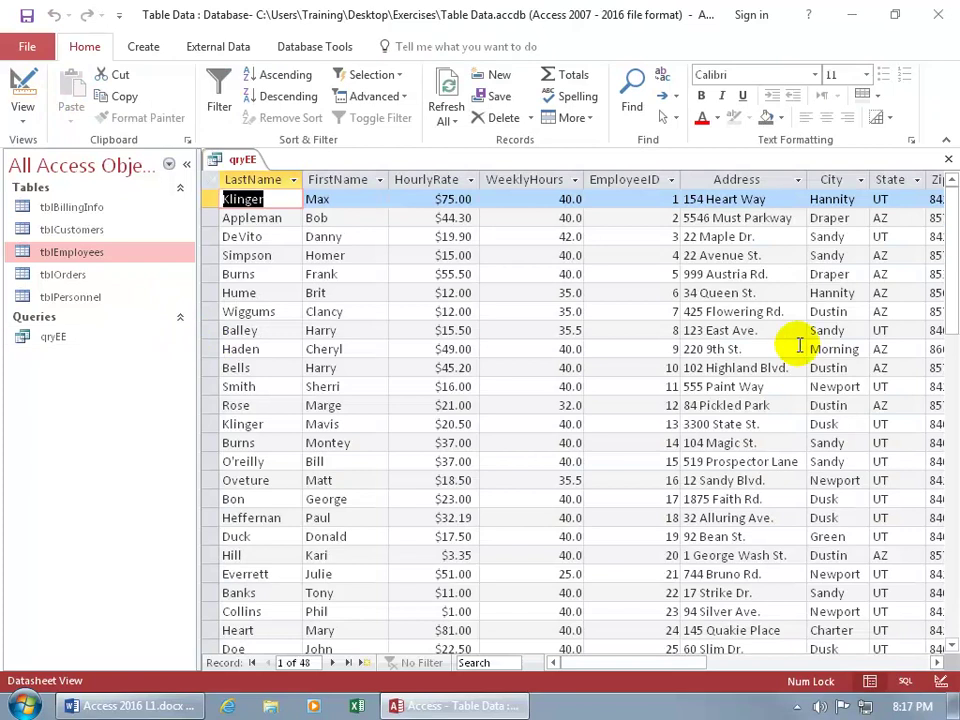
left_click(23, 88)
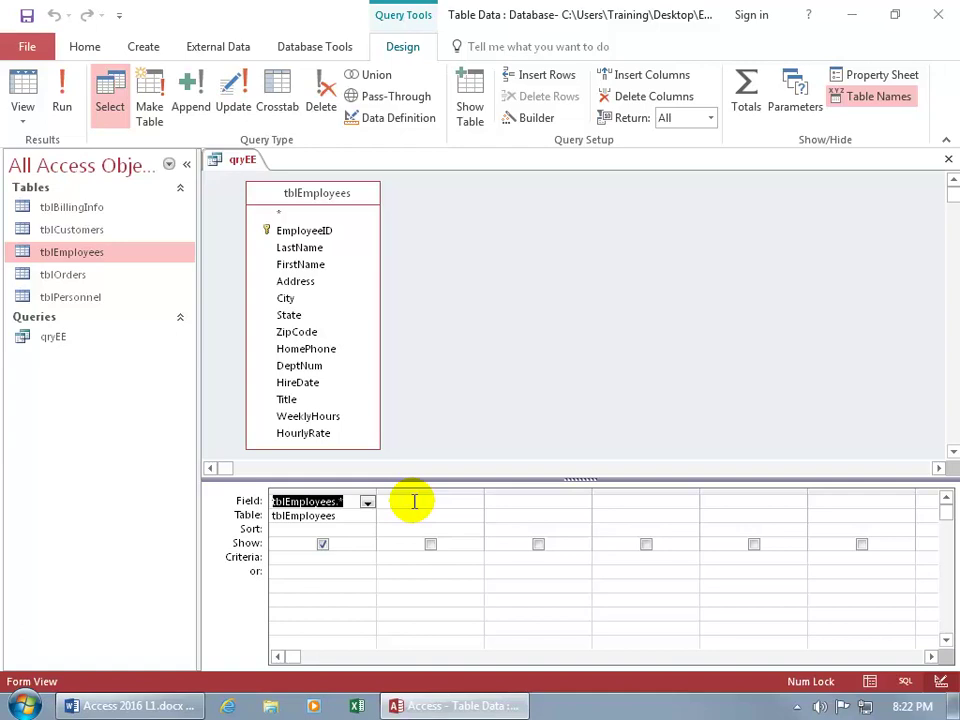
Add HourlyRate as a separate column beside tblEmployees.* in the query grid, and delete that column again.
left_click_drag(330, 436, 452, 489)
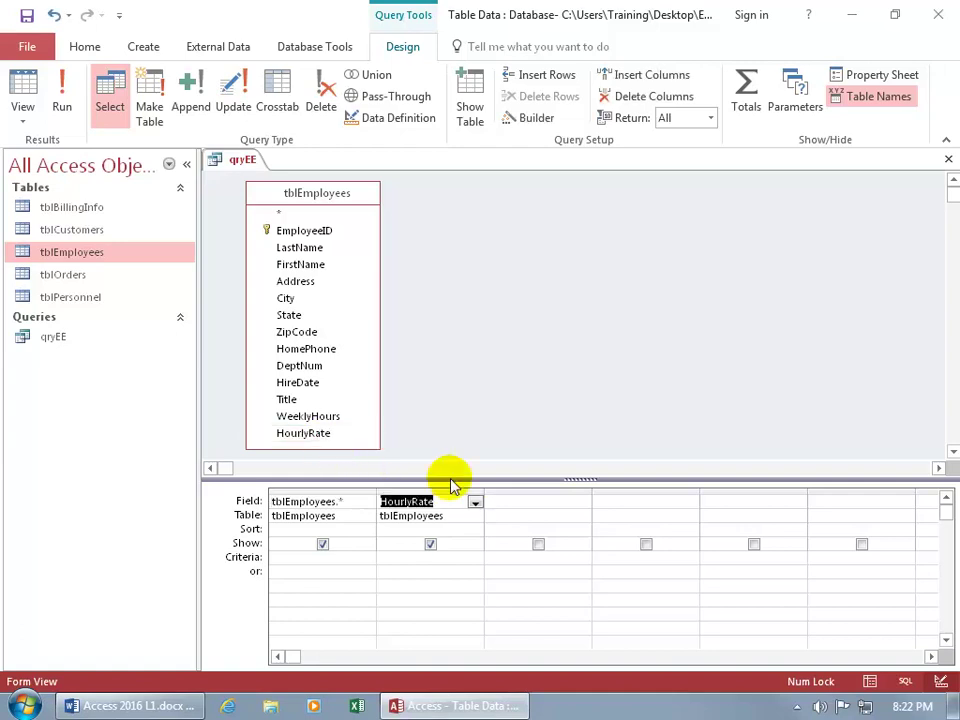
left_click(550, 505)
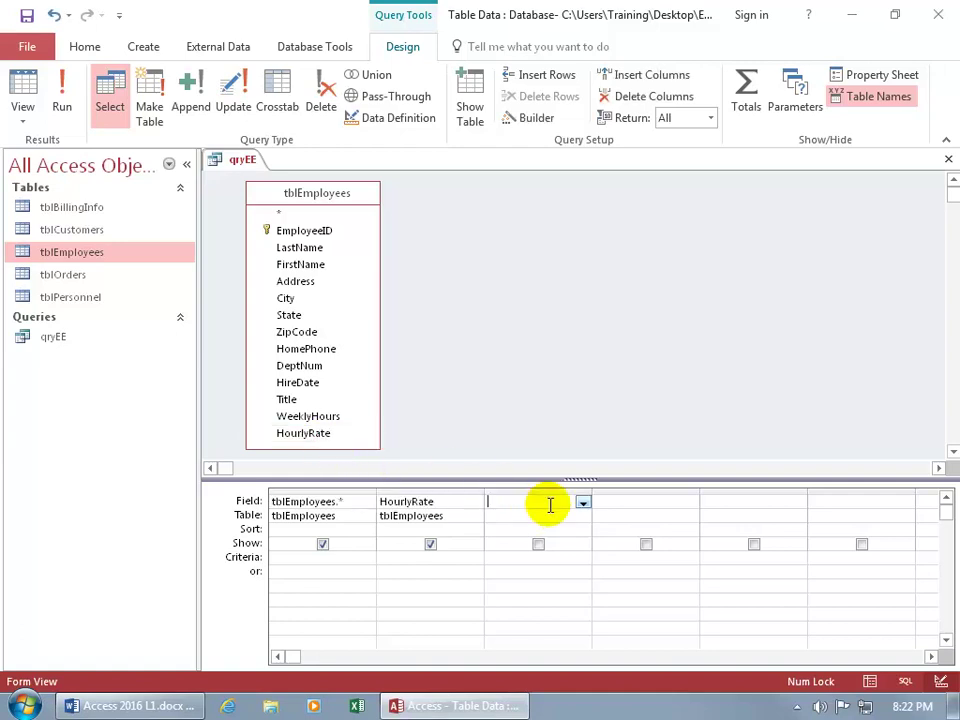
left_click(439, 488)
key("Delete")
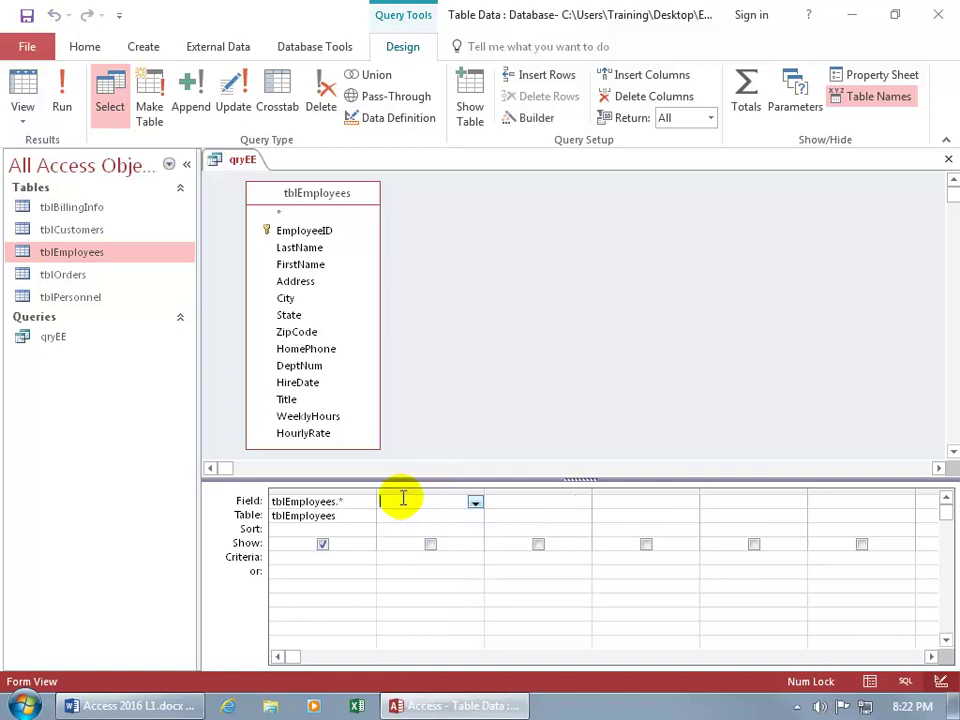